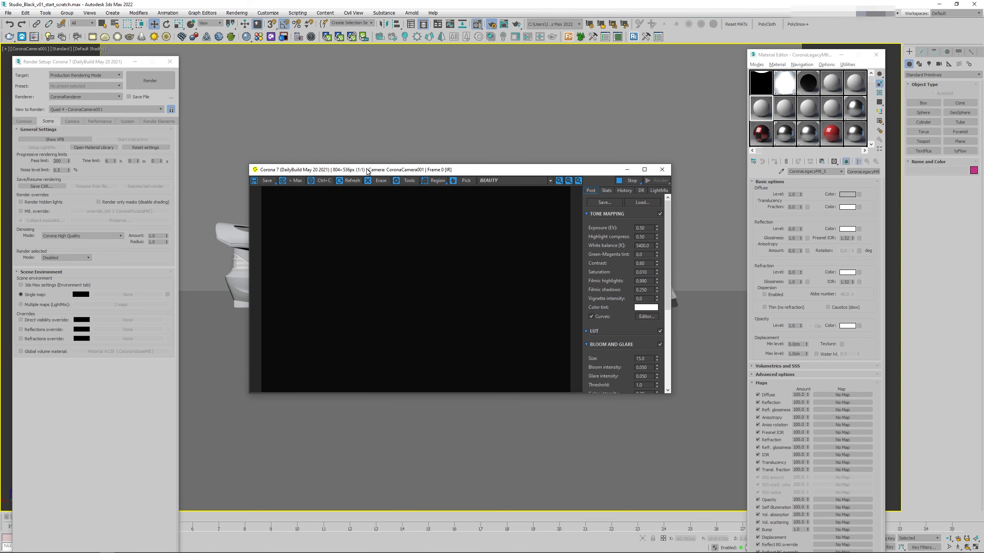
Step: Check the Alpha channel of the interactive render, then return the frame buffer to the BEAUTY pass
{"action": "left_click_drag", "start_coordinate": [367, 171], "coordinate": [366, 174]}
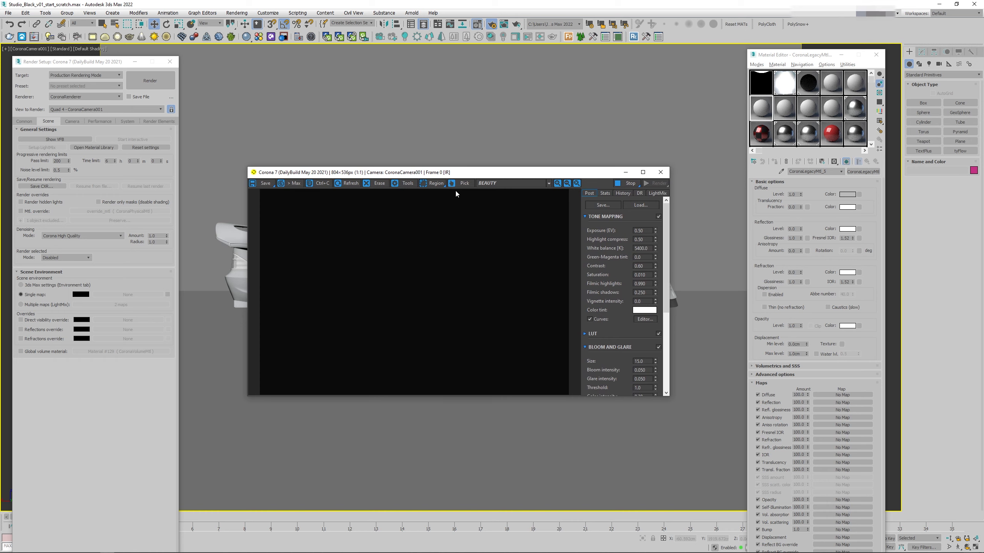
{"action": "left_click", "coordinate": [491, 184]}
{"action": "left_click", "coordinate": [486, 199]}
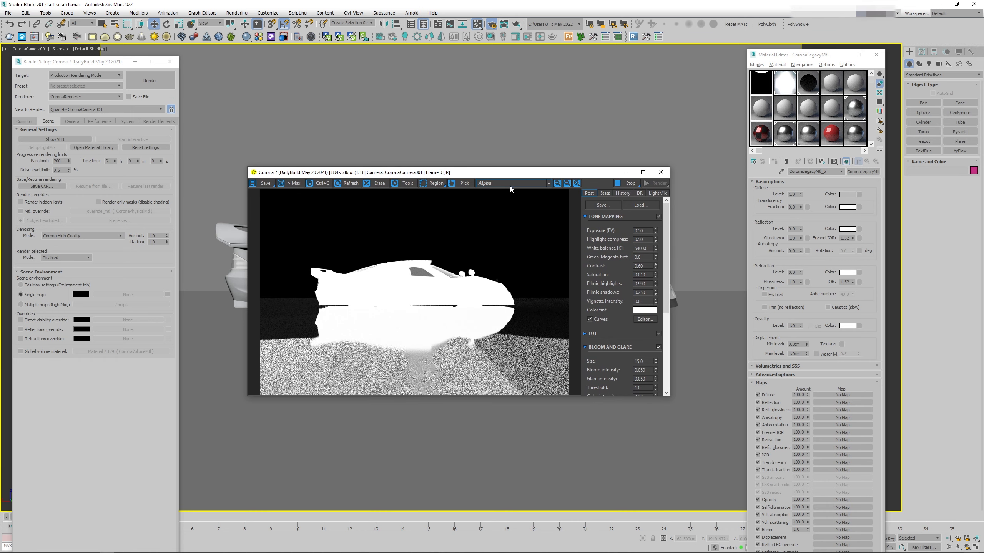
{"action": "left_click", "coordinate": [506, 184]}
{"action": "left_click", "coordinate": [495, 192]}
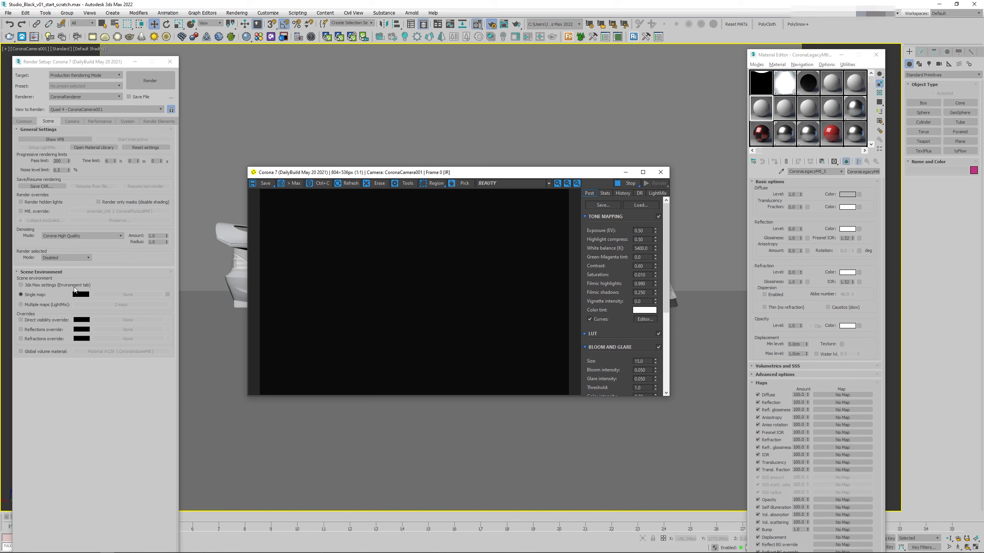
Step: Enable a CoronaColorCorrect map as the scene environment's single map and place it as an instance in a free Material Editor slot
{"action": "left_click", "coordinate": [167, 293]}
{"action": "left_click", "coordinate": [152, 294]}
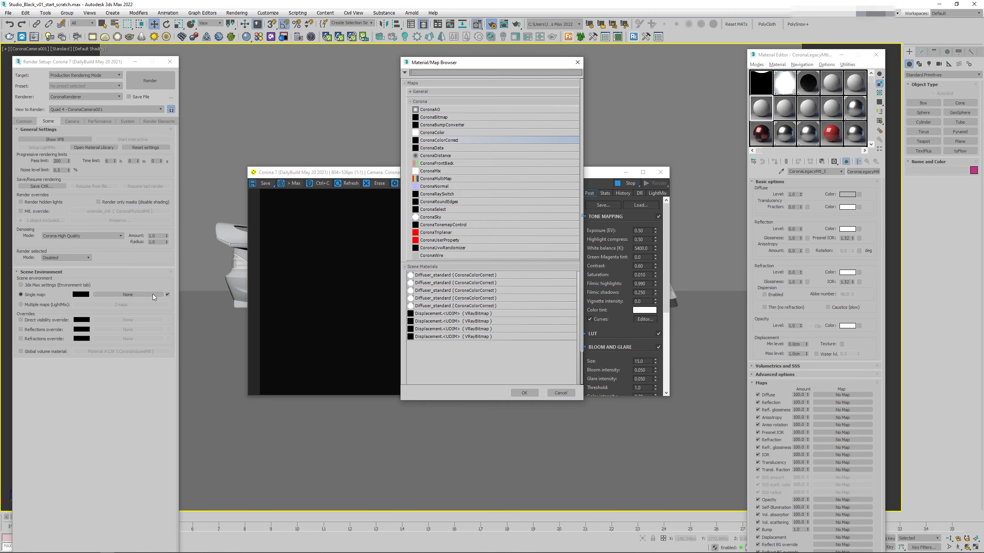
{"action": "double_click", "coordinate": [442, 142]}
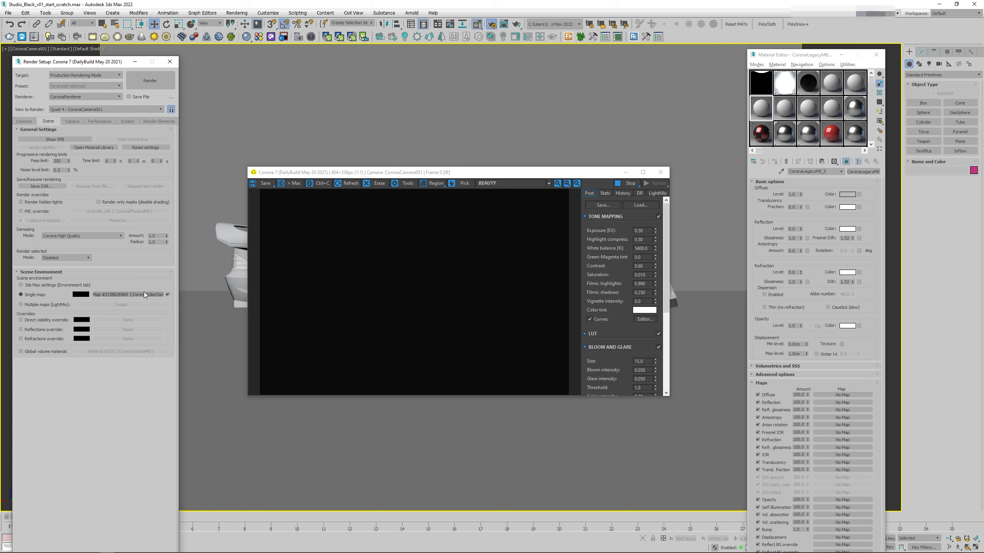
{"action": "left_click_drag", "start_coordinate": [148, 298], "coordinate": [758, 109]}
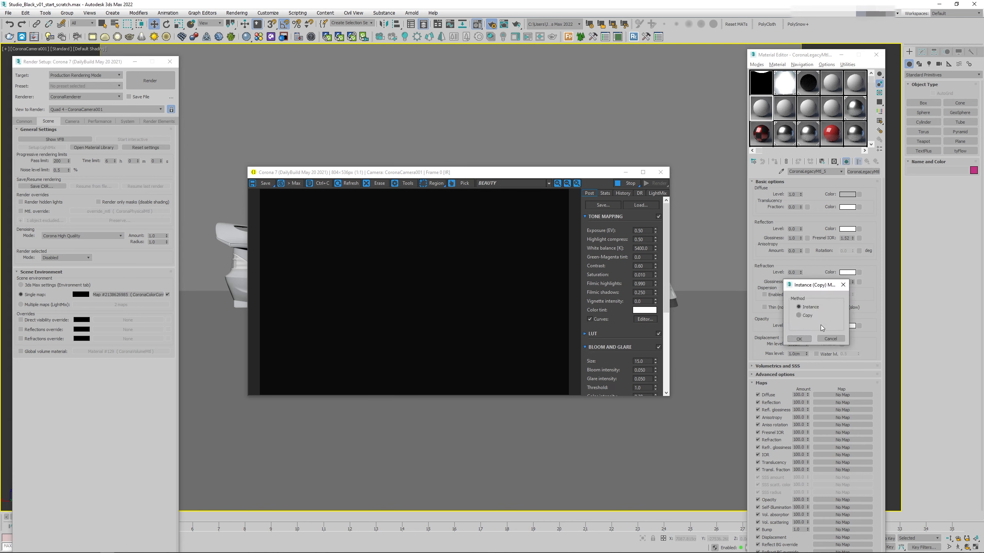
{"action": "left_click", "coordinate": [800, 338]}
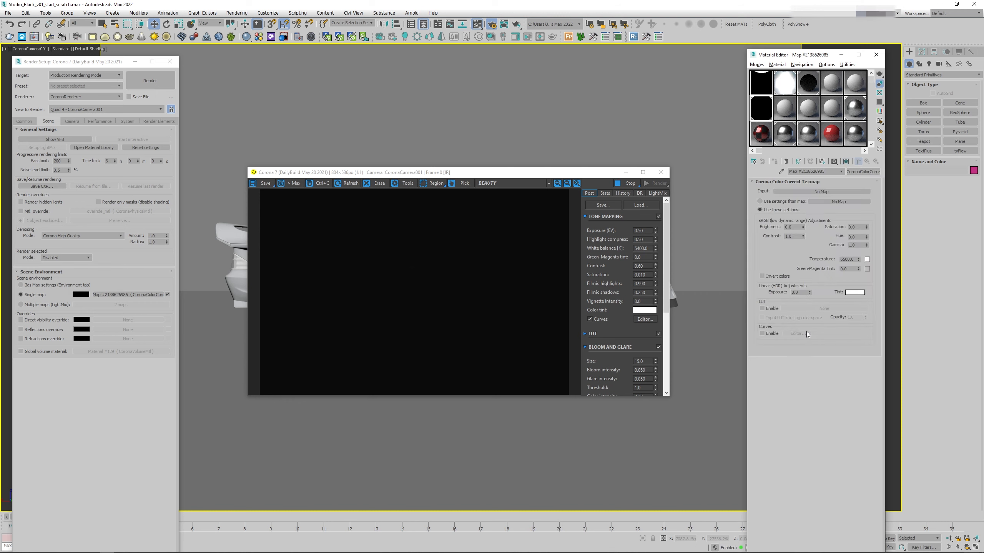
Step: Assign a Gradient Ramp map as the input of the CoronaColorCorrect environment map
{"action": "left_click", "coordinate": [813, 192]}
{"action": "left_click", "coordinate": [416, 91]}
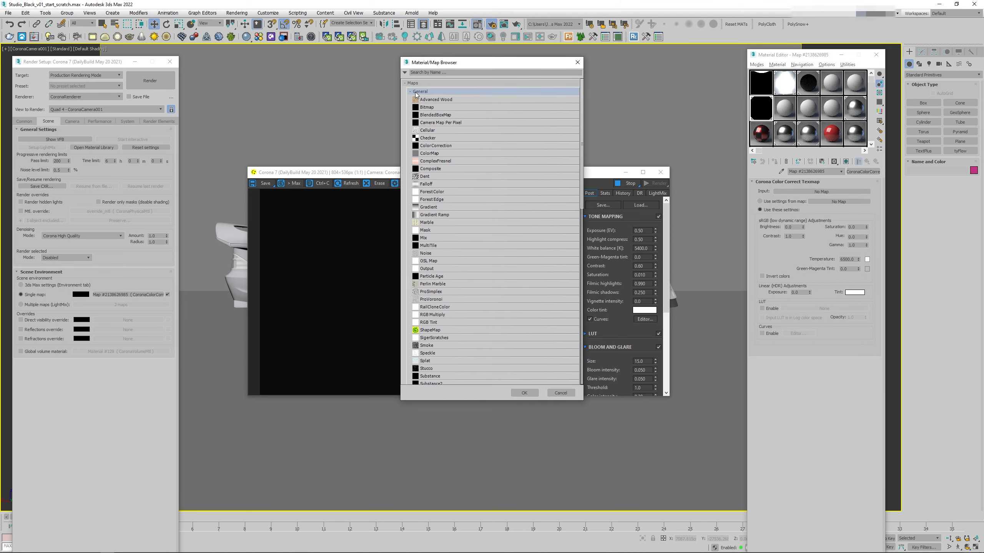
{"action": "double_click", "coordinate": [431, 214]}
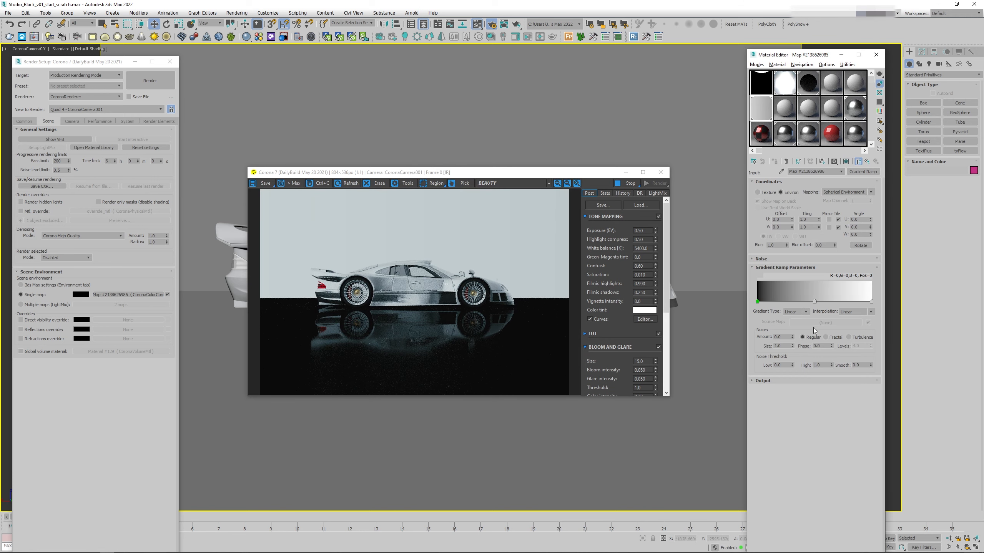
Step: Set the gradient's middle flag to white and add a black flag at position 41
{"action": "double_click", "coordinate": [815, 302]}
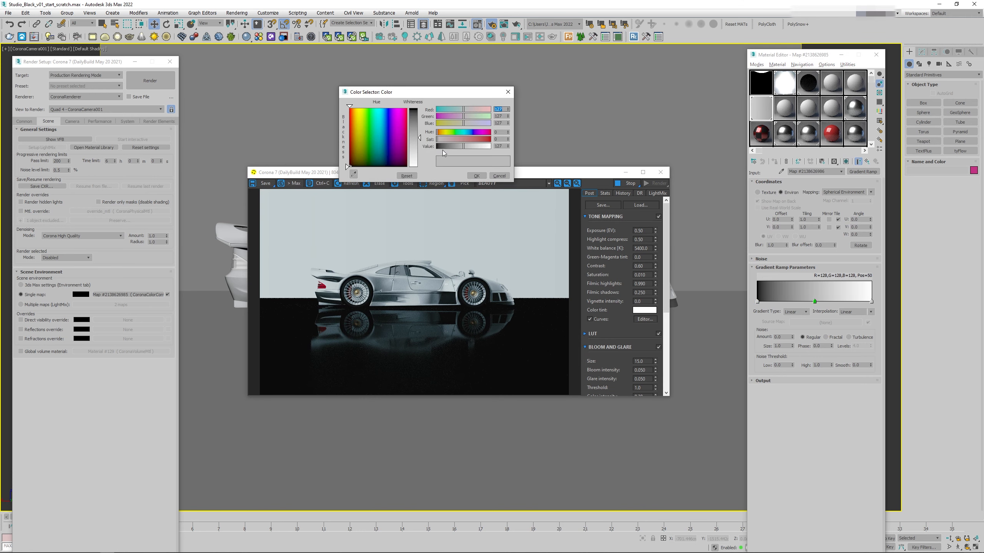
{"action": "left_click_drag", "start_coordinate": [419, 139], "coordinate": [419, 108]}
{"action": "left_click", "coordinate": [477, 176]}
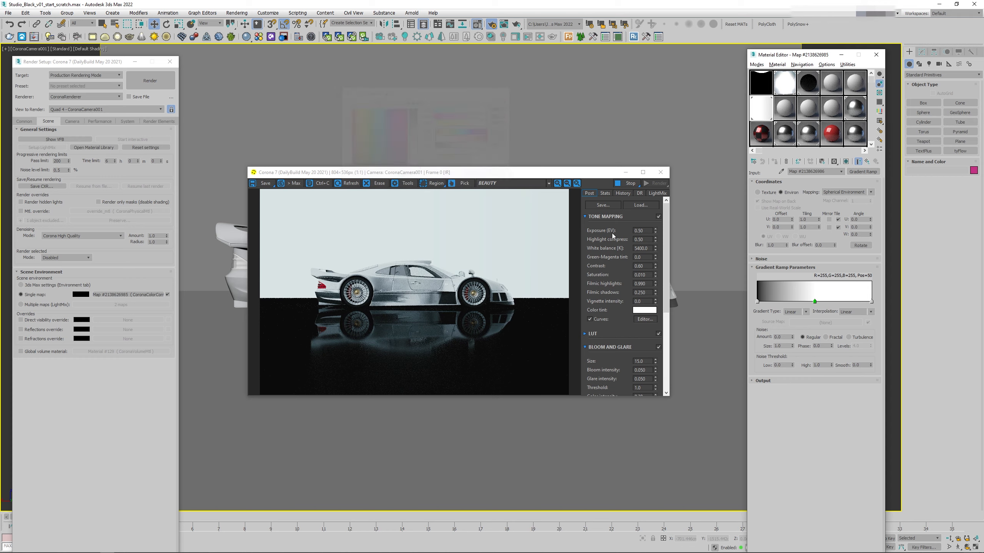
{"action": "left_click", "coordinate": [804, 302]}
{"action": "double_click", "coordinate": [804, 301]}
{"action": "left_click_drag", "start_coordinate": [414, 156], "coordinate": [414, 110]}
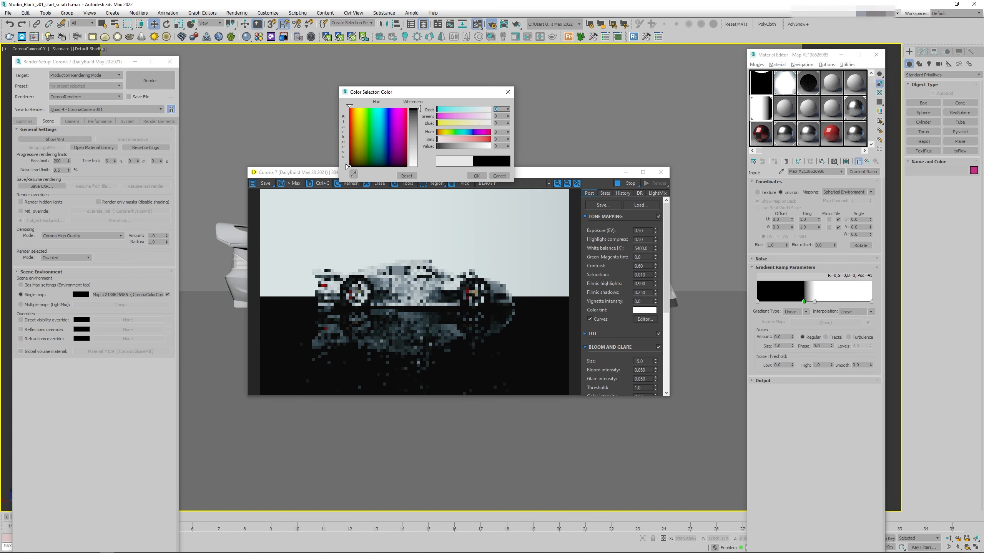
{"action": "left_click", "coordinate": [477, 175]}
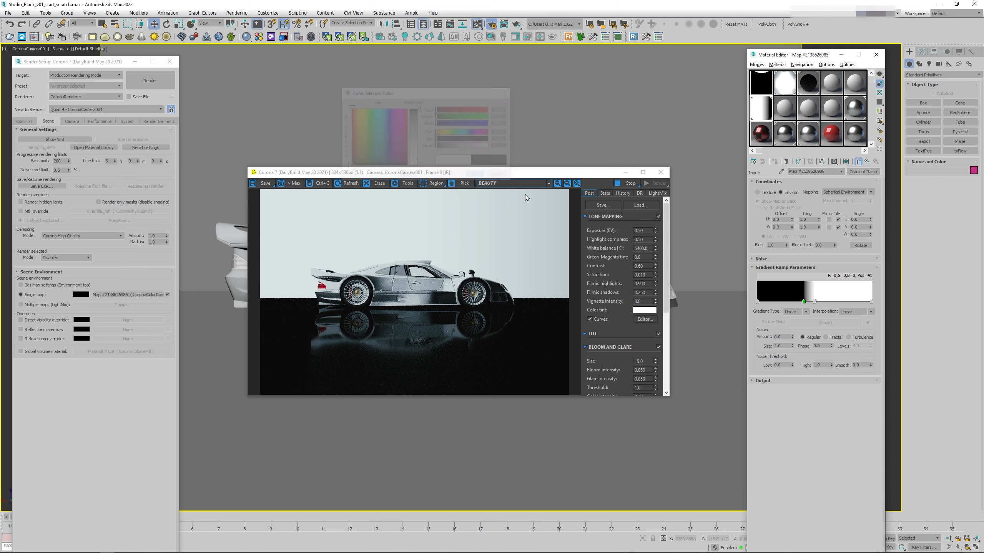
Step: Add a black flag at position 76 of the gradient and set the end flag at position 100 to black
{"action": "left_click", "coordinate": [846, 302]}
{"action": "double_click", "coordinate": [844, 302]}
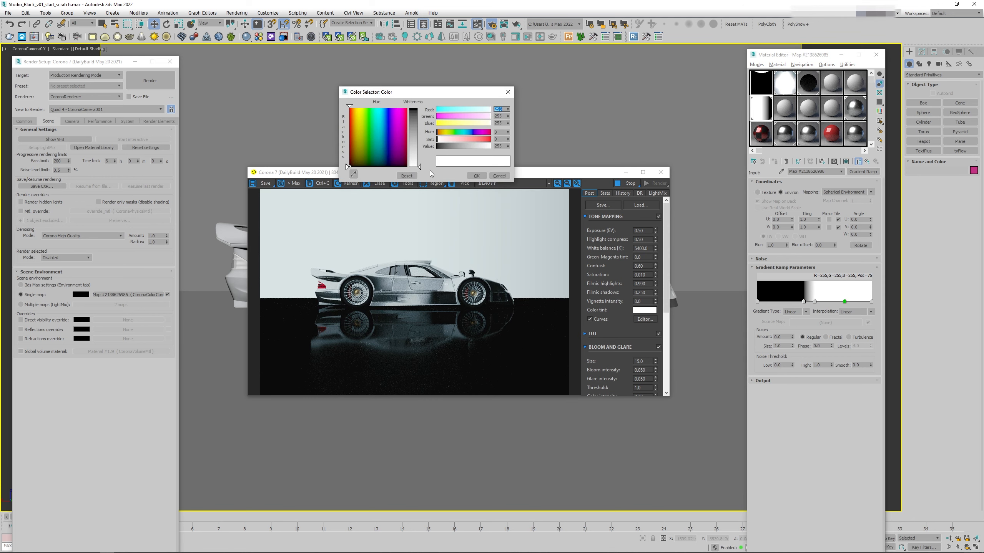
{"action": "left_click_drag", "start_coordinate": [419, 167], "coordinate": [419, 109]}
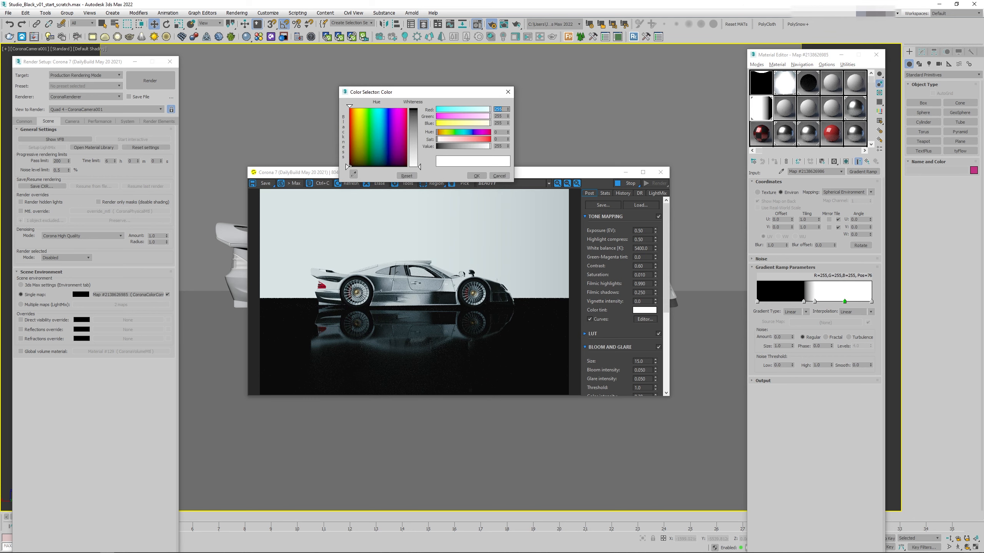
{"action": "left_click", "coordinate": [477, 177]}
{"action": "double_click", "coordinate": [872, 301]}
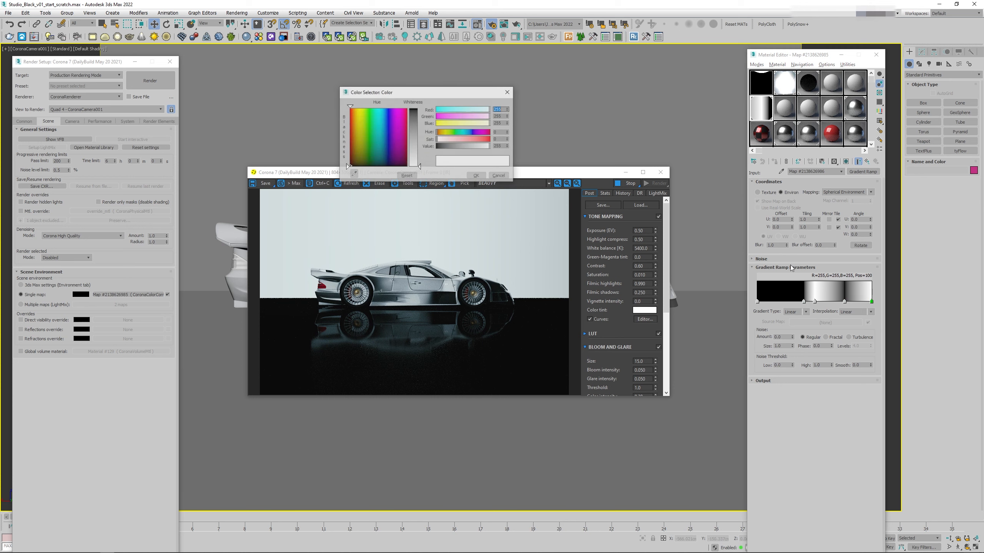
{"action": "left_click_drag", "start_coordinate": [420, 168], "coordinate": [419, 110]}
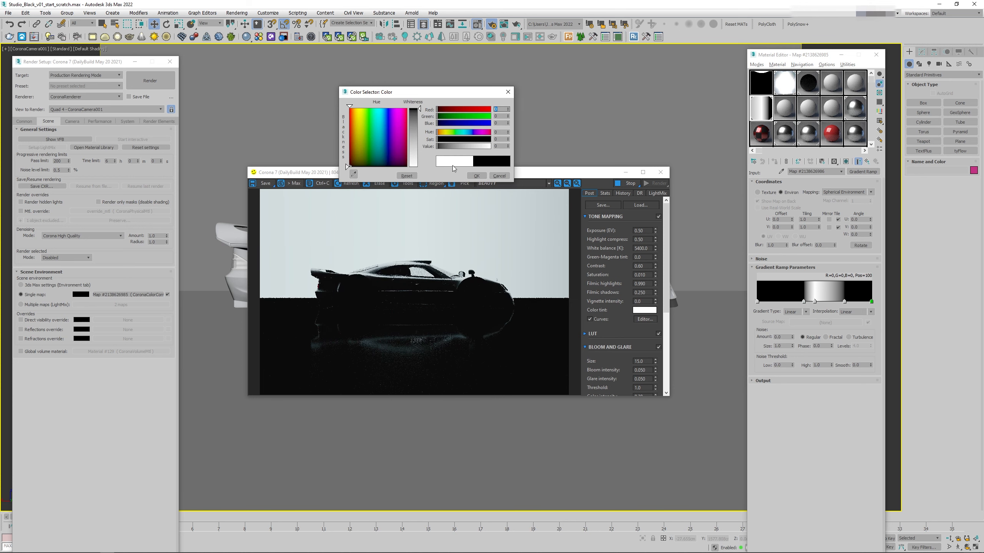
{"action": "left_click", "coordinate": [476, 177]}
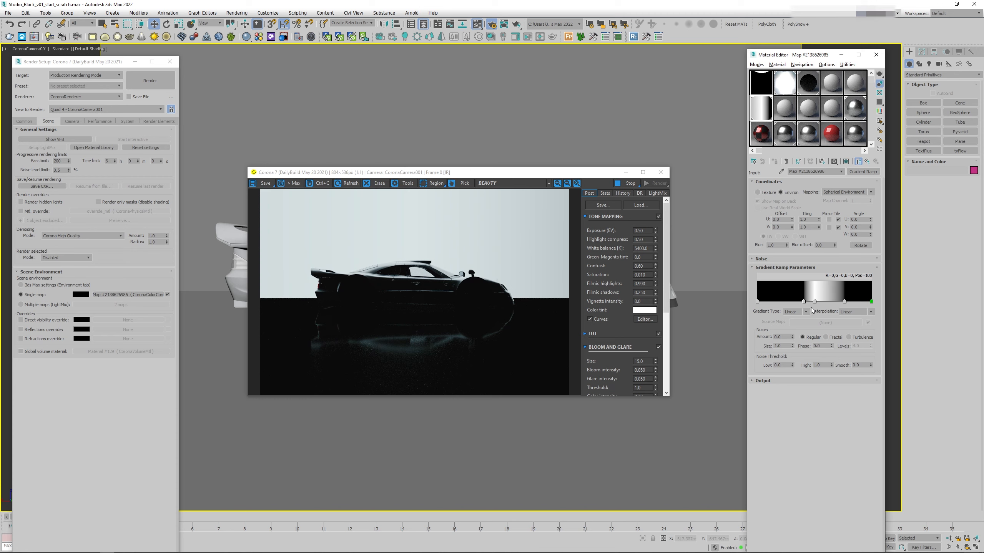
Step: Move the black flag beside the white one to position 50 and set the map's W angle to 90, keeping the V offset at 0
{"action": "left_click_drag", "start_coordinate": [804, 301], "coordinate": [815, 303]}
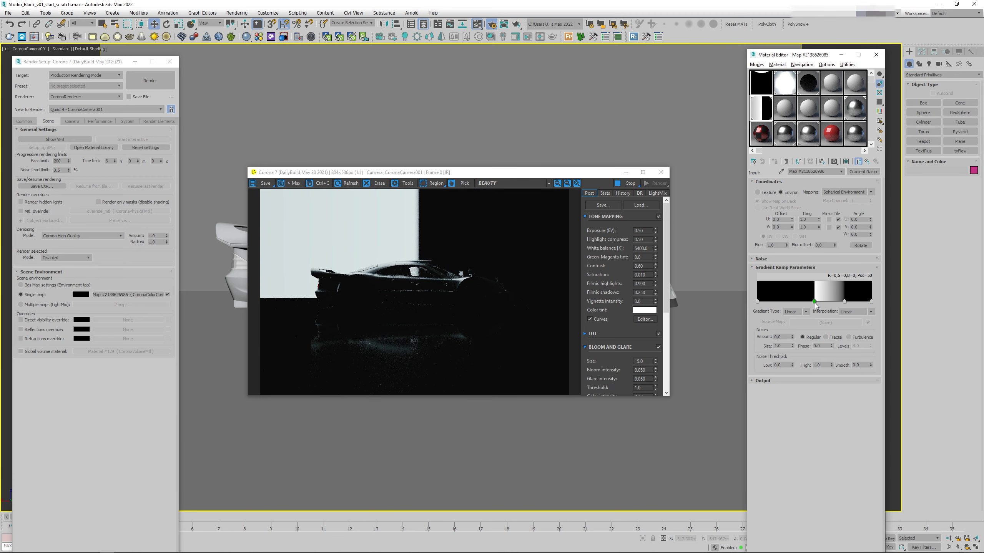
{"action": "left_click", "coordinate": [850, 234]}
{"action": "type", "text": "90"}
{"action": "key", "text": "Return"}
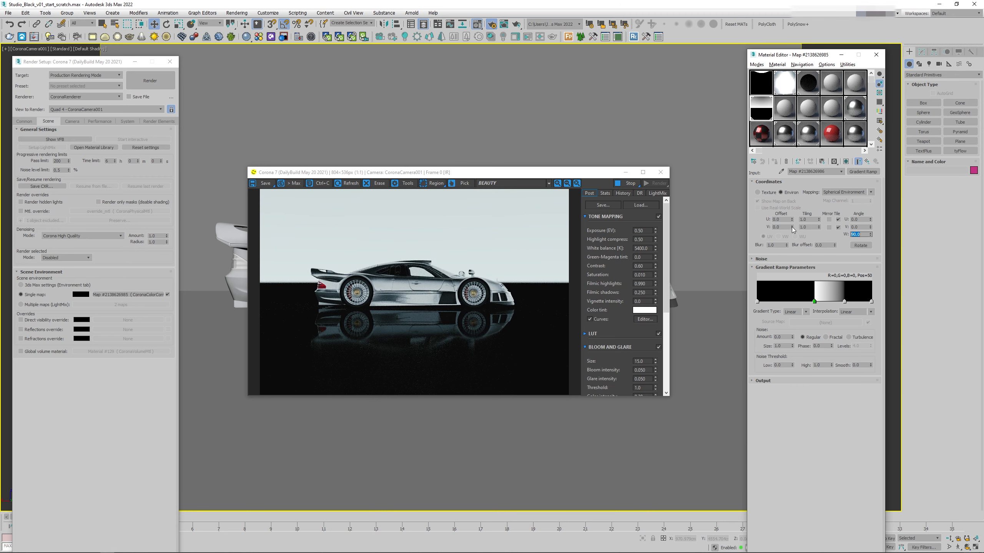
{"action": "left_click_drag", "start_coordinate": [791, 227], "coordinate": [792, 226]}
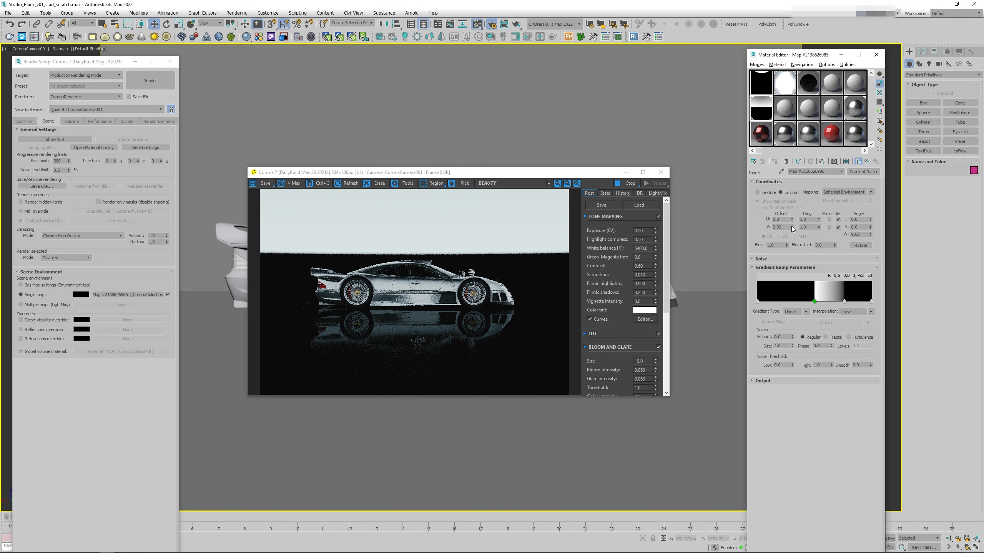
{"action": "right_click", "coordinate": [792, 227]}
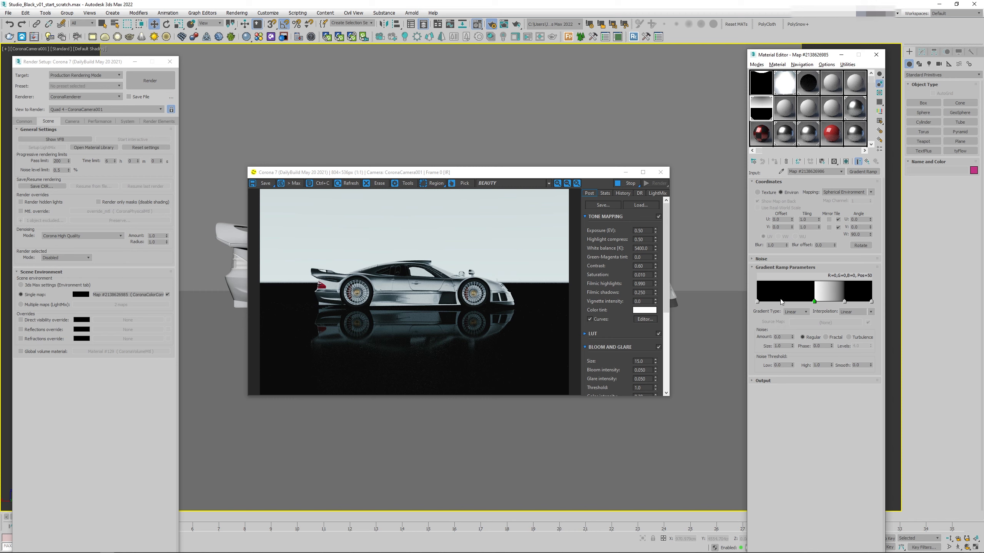
Step: Enable the color map in the Gradient Ramp's output and raise the curve's end point to 4
{"action": "left_click", "coordinate": [773, 380]}
{"action": "left_click", "coordinate": [763, 418]}
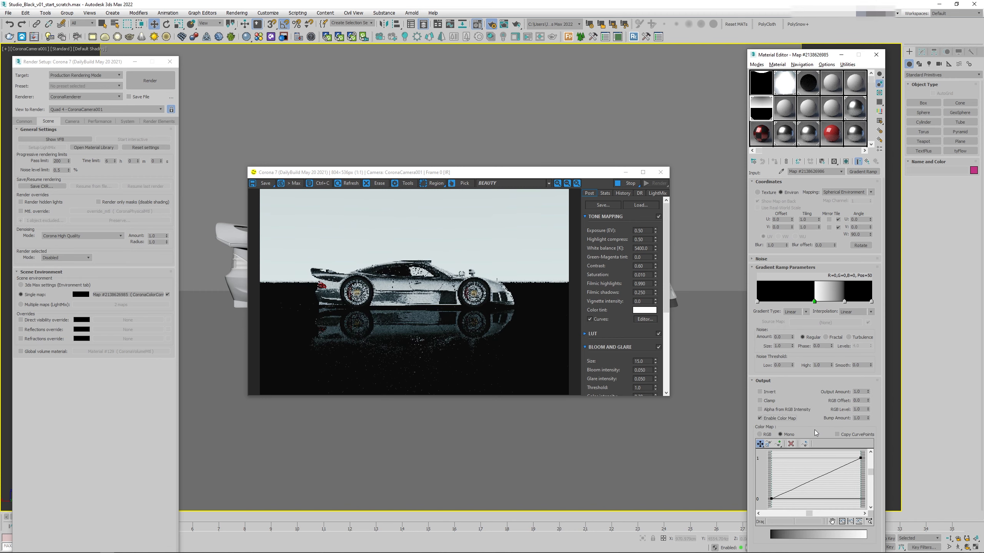
{"action": "left_click", "coordinate": [827, 468]}
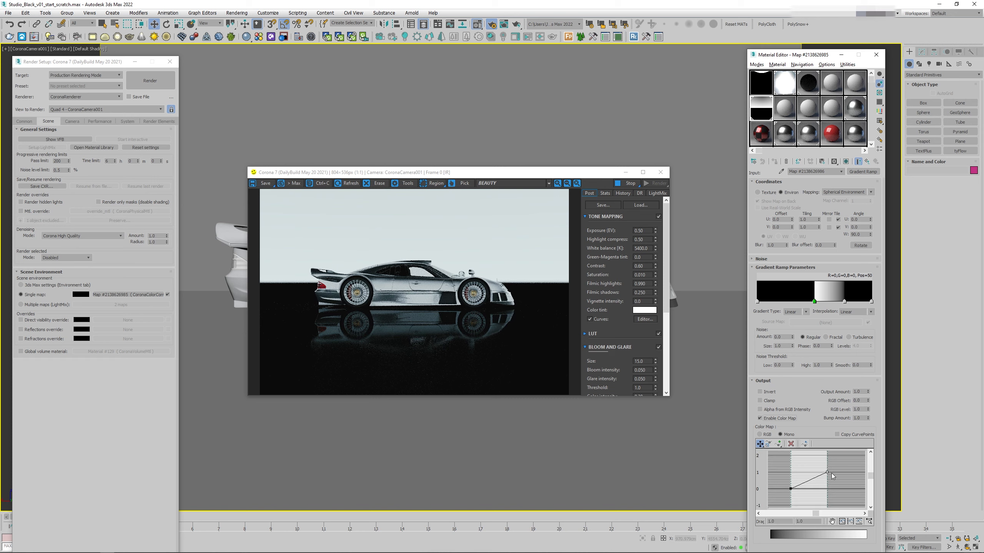
{"action": "scroll", "coordinate": [830, 473], "scroll_direction": "down", "scroll_amount": 3}
{"action": "left_click", "coordinate": [801, 521]}
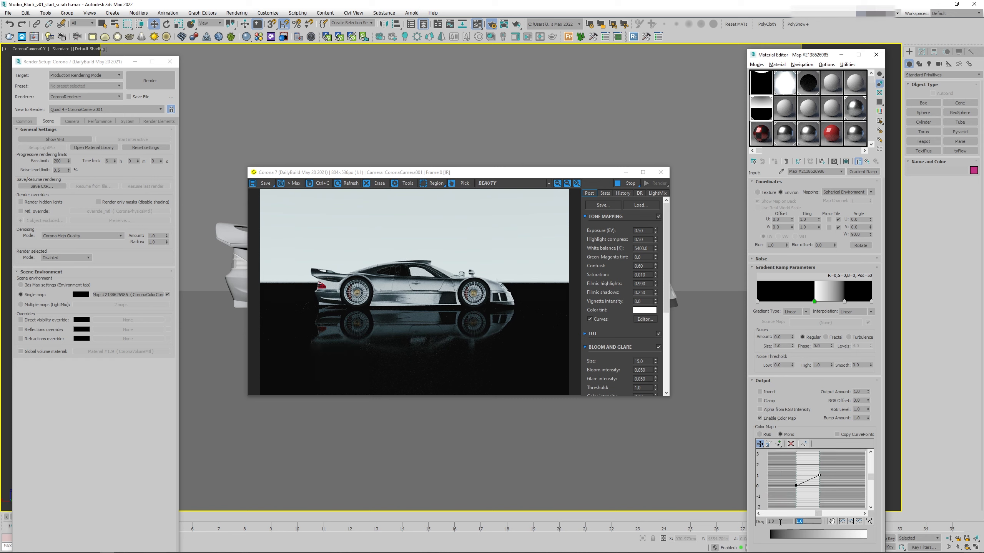
{"action": "type", "text": "4"}
{"action": "key", "text": "Return"}
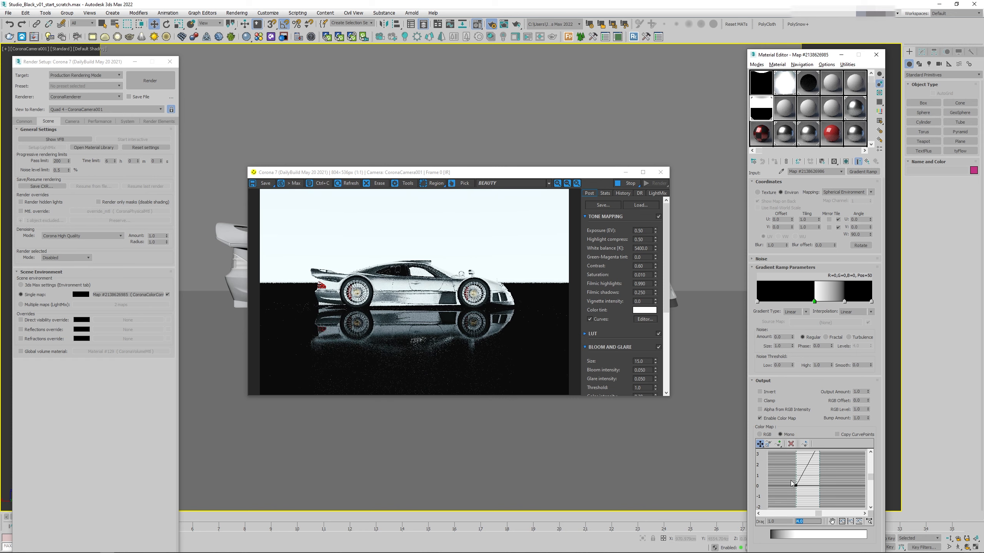
Step: Convert the end point of the output curve to Bezier-Corner
{"action": "scroll", "coordinate": [827, 478], "scroll_direction": "down", "scroll_amount": 2}
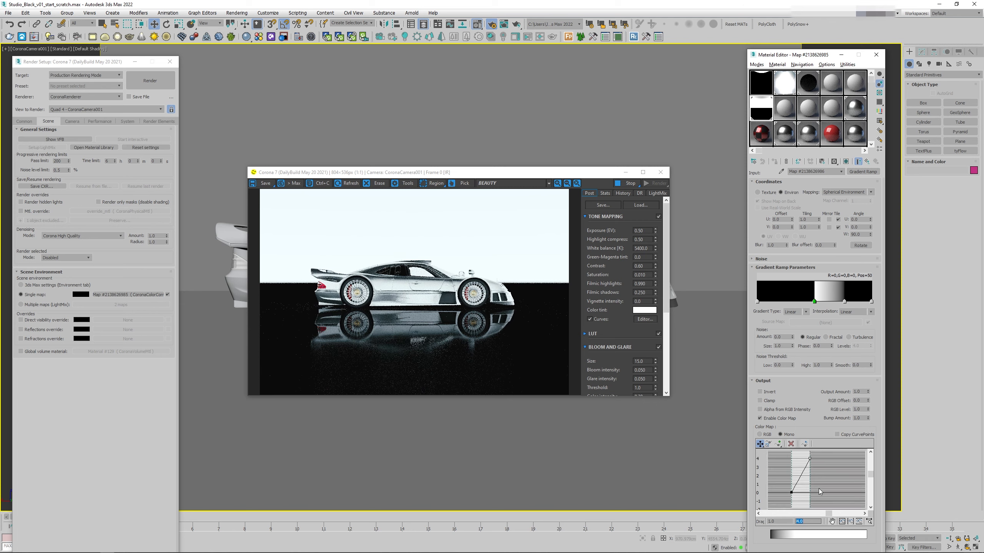
{"action": "left_click", "coordinate": [828, 468]}
{"action": "right_click", "coordinate": [810, 460]}
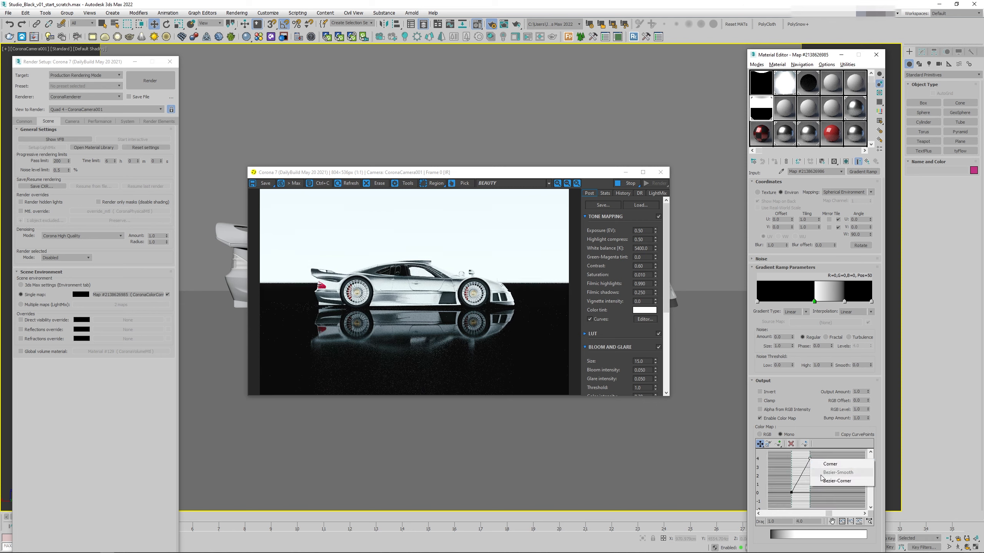
{"action": "left_click", "coordinate": [836, 481]}
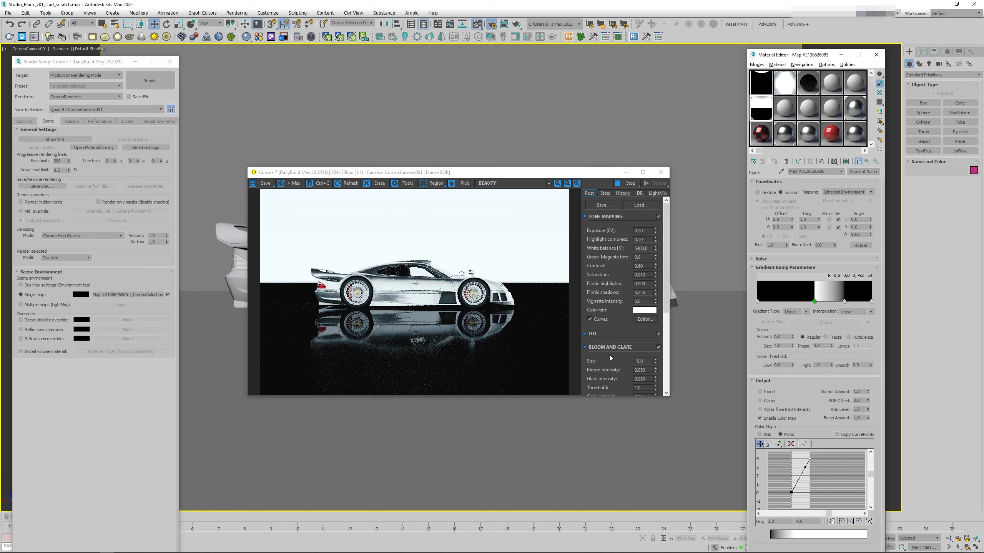
Step: Switch from the camera to a perspective view and frame the car from a closer front three-quarter angle, with the render window repositioned
{"action": "left_click_drag", "start_coordinate": [489, 172], "coordinate": [516, 299]}
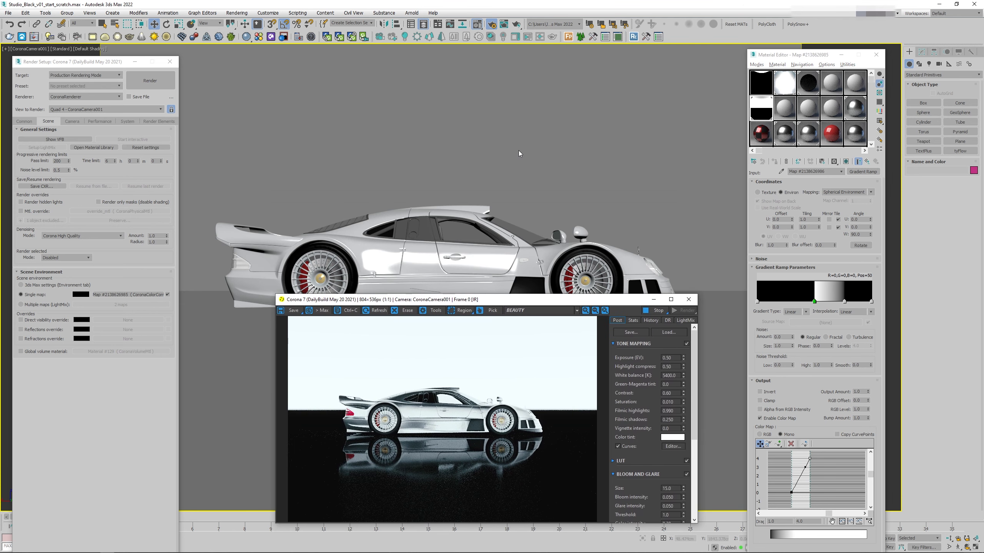
{"action": "key", "text": "p"}
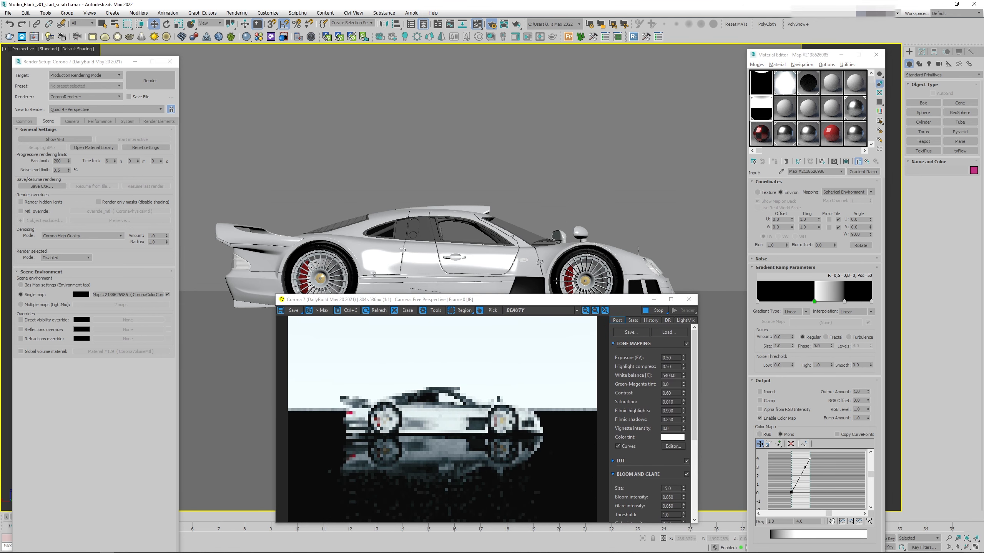
{"action": "left_click_drag", "start_coordinate": [559, 306], "coordinate": [544, 321]}
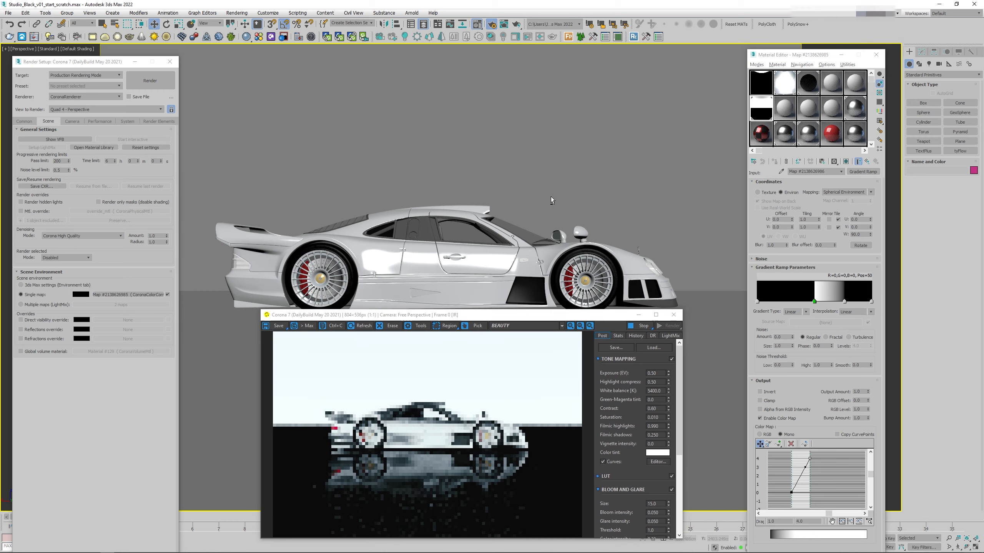
{"action": "middle_click_drag", "start_coordinate": [550, 197], "coordinate": [511, 181], "text": "alt"}
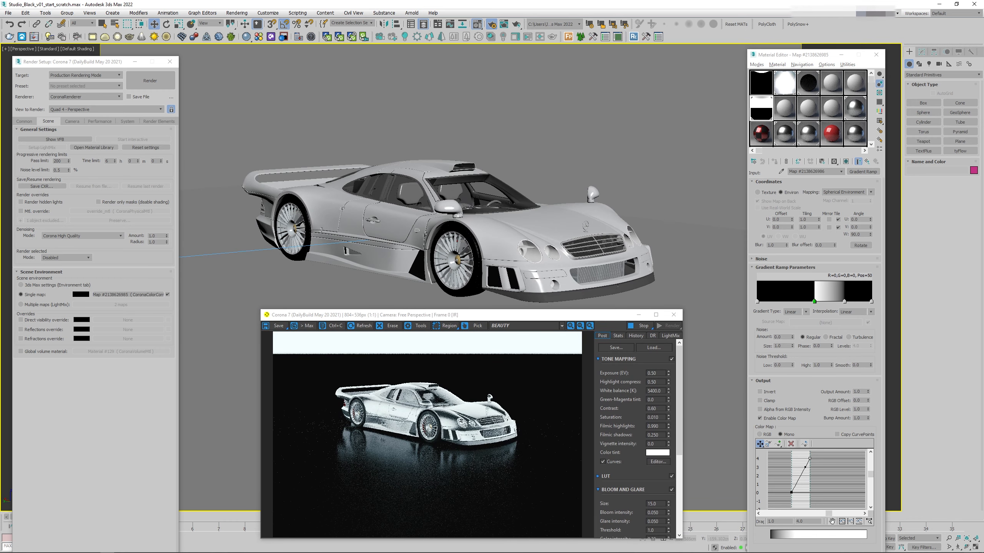
{"action": "scroll", "coordinate": [450, 237], "scroll_direction": "up", "scroll_amount": 3}
{"action": "left_click_drag", "start_coordinate": [509, 318], "coordinate": [490, 183]}
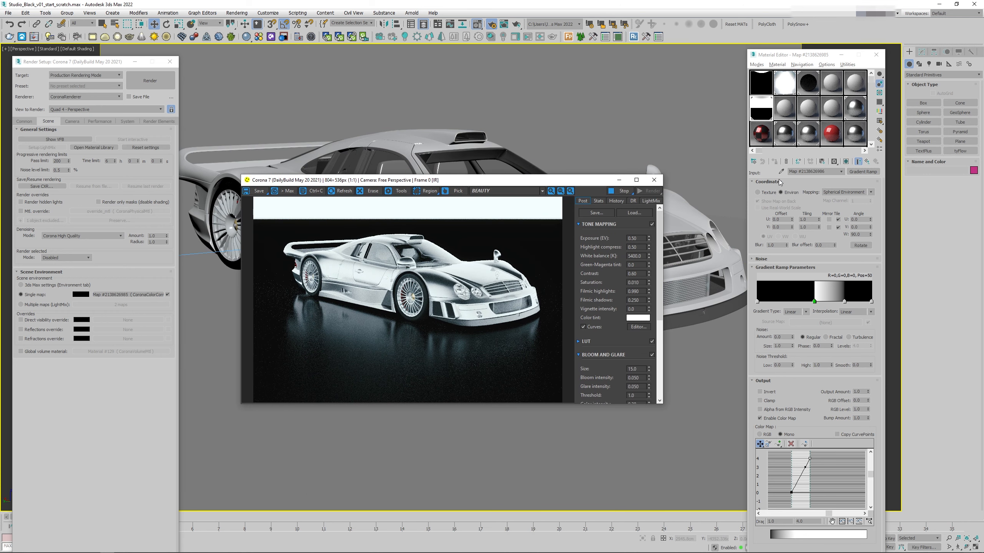
Step: Open the Car Paint - Silver_single sub-material of Paint_Silver+BLK and set its base layer level to 0
{"action": "left_click", "coordinate": [785, 134]}
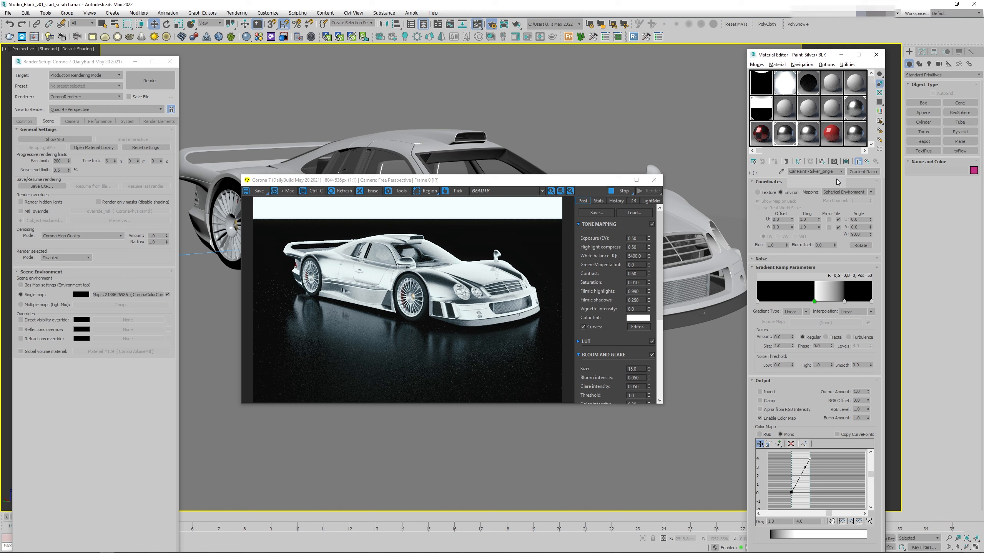
{"action": "left_click", "coordinate": [868, 163]}
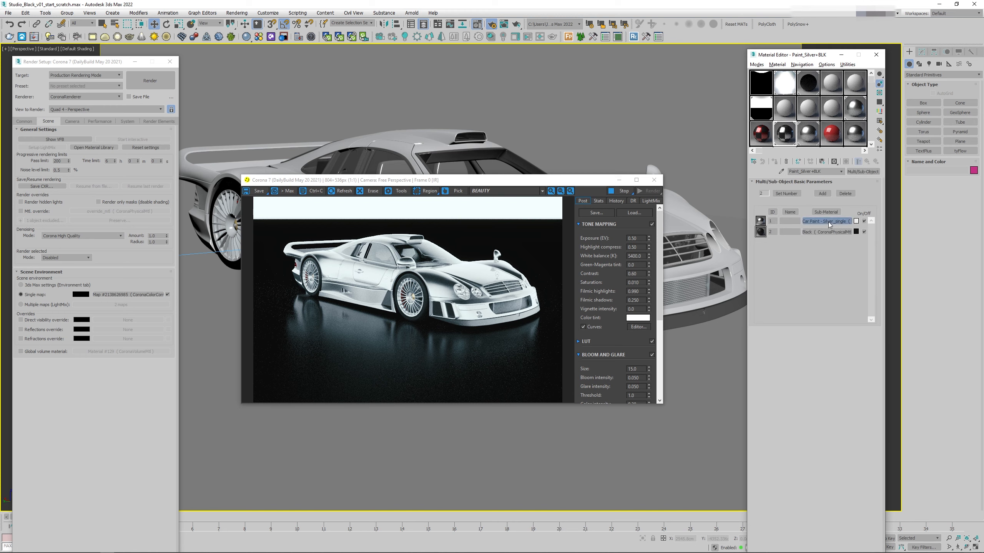
{"action": "left_click", "coordinate": [828, 222]}
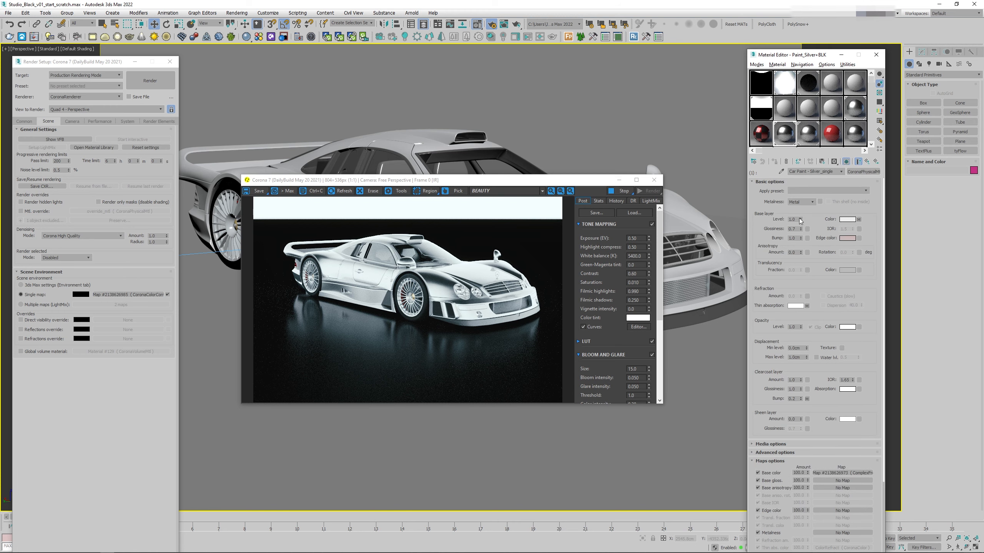
{"action": "right_click", "coordinate": [800, 219]}
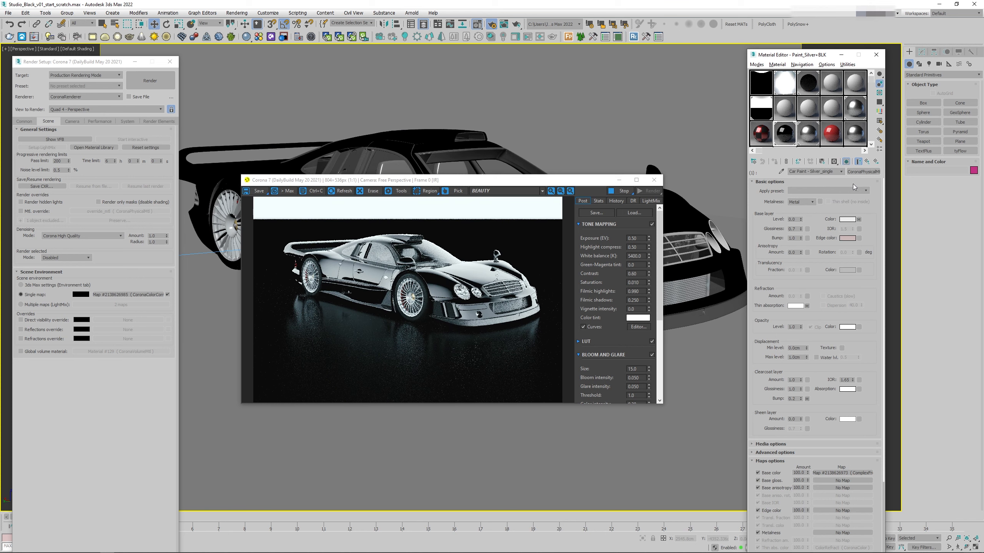
{"action": "left_click", "coordinate": [867, 162]}
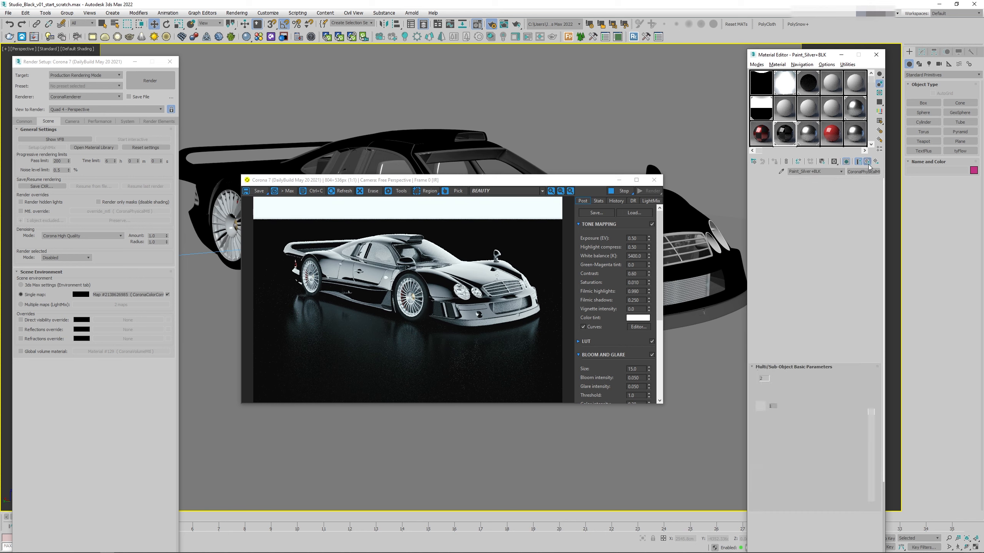
Step: Reopen the environment's Gradient Ramp and bend its output curve into a concave shape by lowering the end point's Bezier handle
{"action": "left_click", "coordinate": [759, 109]}
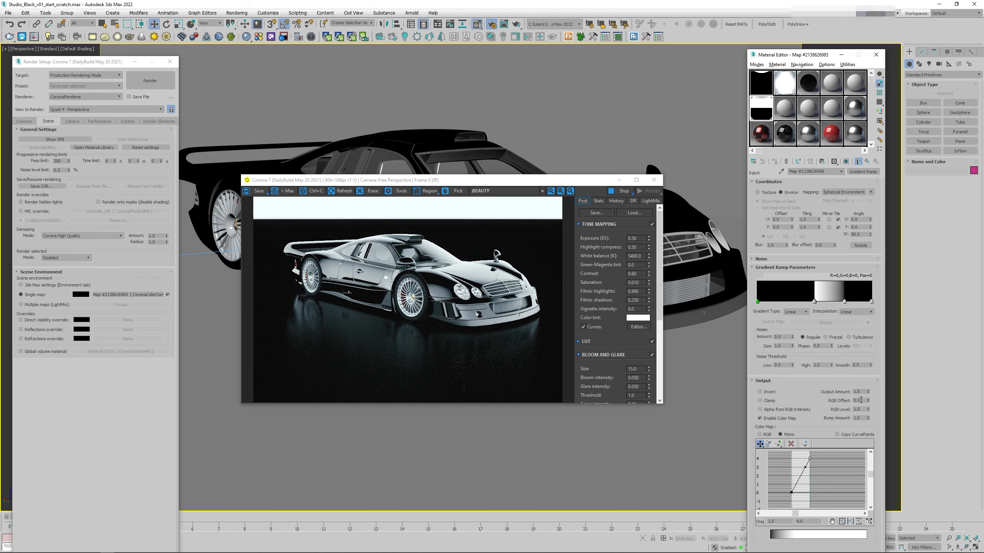
{"action": "left_click_drag", "start_coordinate": [808, 469], "coordinate": [810, 496]}
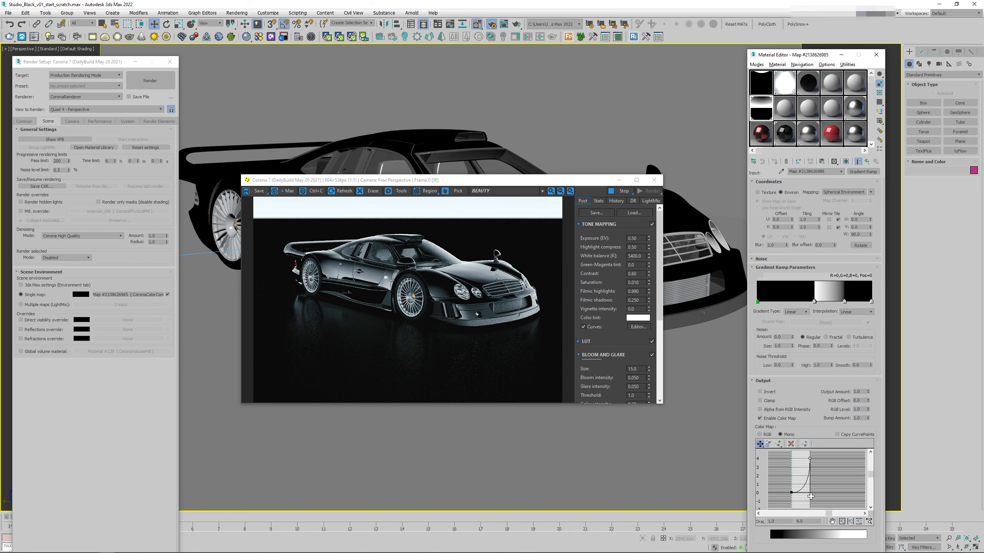
{"action": "left_click_drag", "start_coordinate": [810, 495], "coordinate": [811, 498]}
Step: Switch back to the camera view and set the Gradient Ramp's V offset to 0.225
{"action": "left_click_drag", "start_coordinate": [791, 226], "coordinate": [792, 223]}
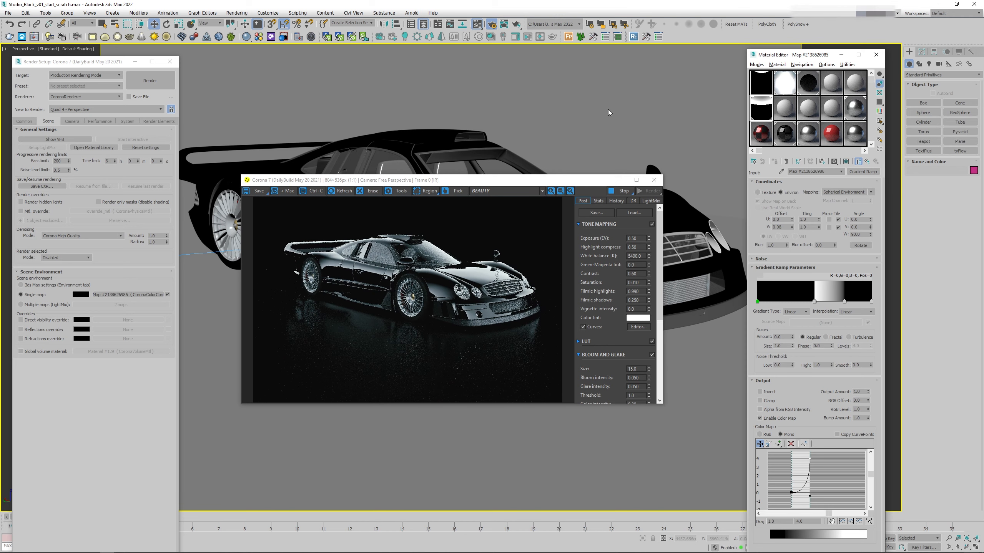
{"action": "key", "text": "c"}
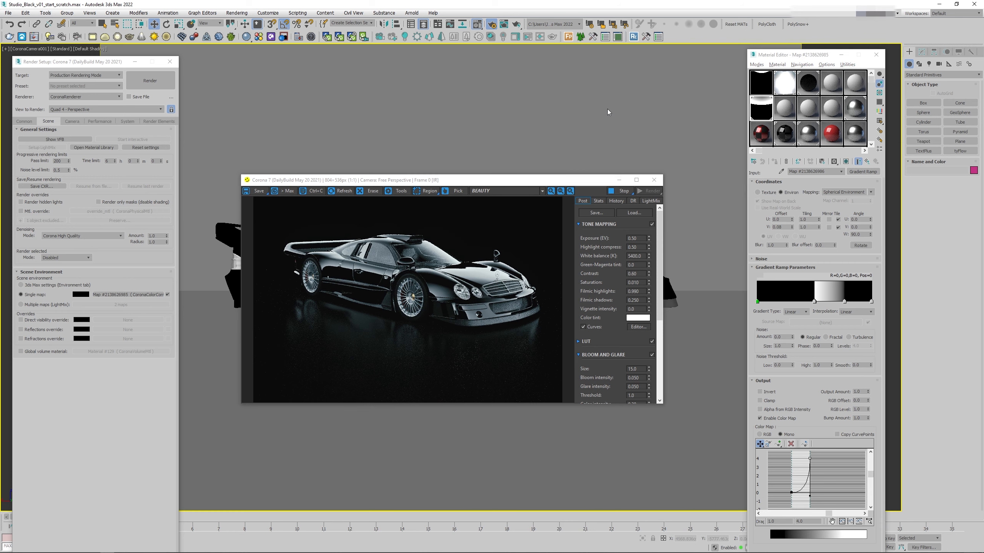
{"action": "mouse_move", "coordinate": [527, 182]}
{"action": "left_mouse_down"}
{"action": "mouse_move", "coordinate": [549, 288]}
{"action": "mouse_move", "coordinate": [507, 187]}
{"action": "mouse_move", "coordinate": [531, 190]}
{"action": "left_mouse_up"}
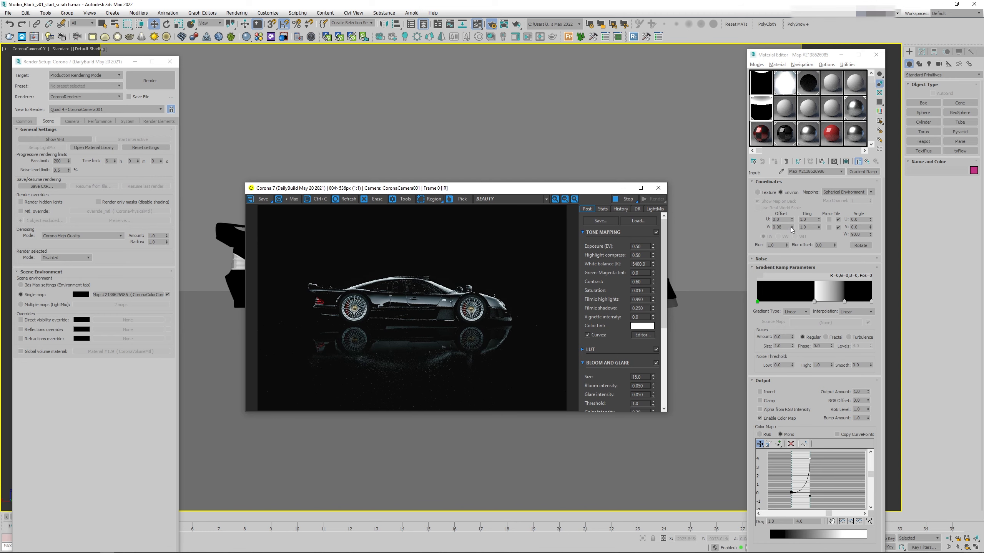
{"action": "left_click_drag", "start_coordinate": [792, 229], "coordinate": [794, 222]}
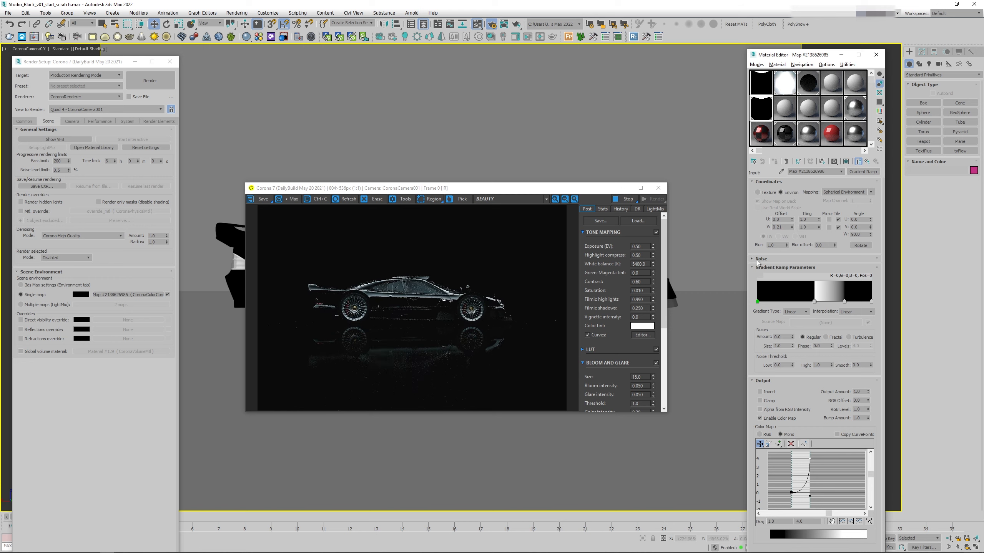
{"action": "left_click_drag", "start_coordinate": [782, 228], "coordinate": [772, 228]}
{"action": "type", "text": "0.225"}
{"action": "key", "text": "Return"}
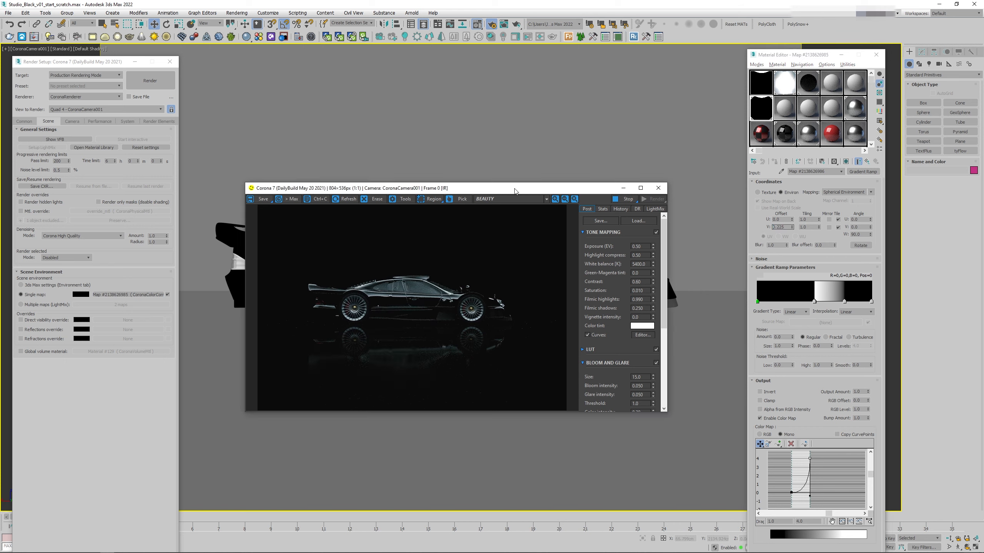
Step: Examine the car's lighting in a perspective view from a front three-quarter angle, with the render window moved clear of the car
{"action": "key", "text": "p"}
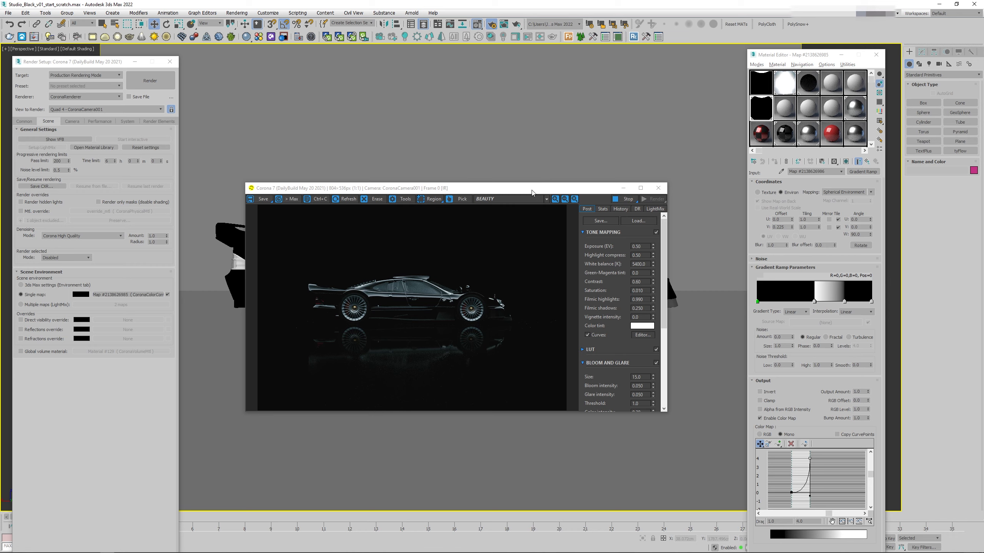
{"action": "left_click_drag", "start_coordinate": [532, 193], "coordinate": [545, 247]}
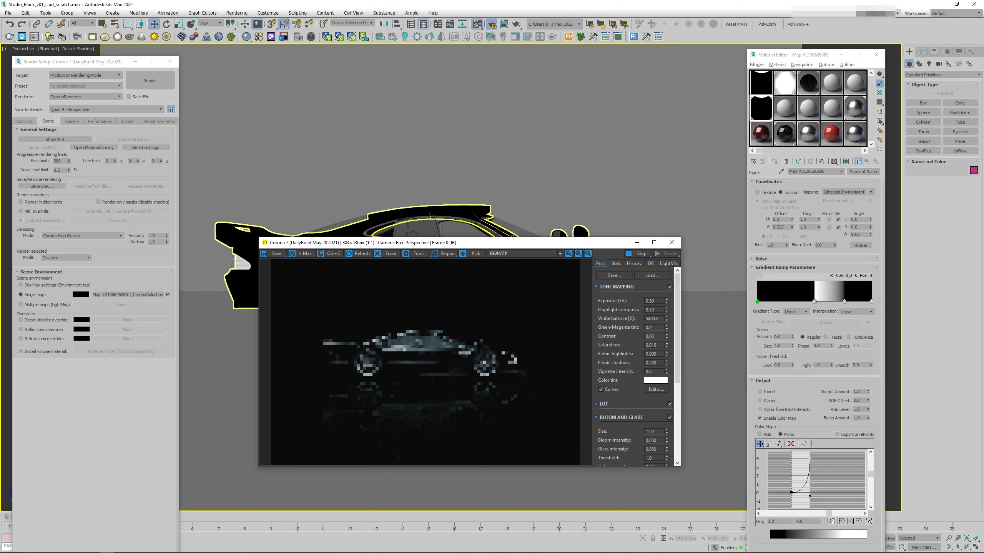
{"action": "middle_click_drag", "start_coordinate": [516, 184], "coordinate": [484, 149], "text": "alt"}
{"action": "scroll", "coordinate": [484, 179], "scroll_direction": "up", "scroll_amount": 3}
{"action": "scroll", "coordinate": [484, 149], "scroll_direction": "down", "scroll_amount": 1}
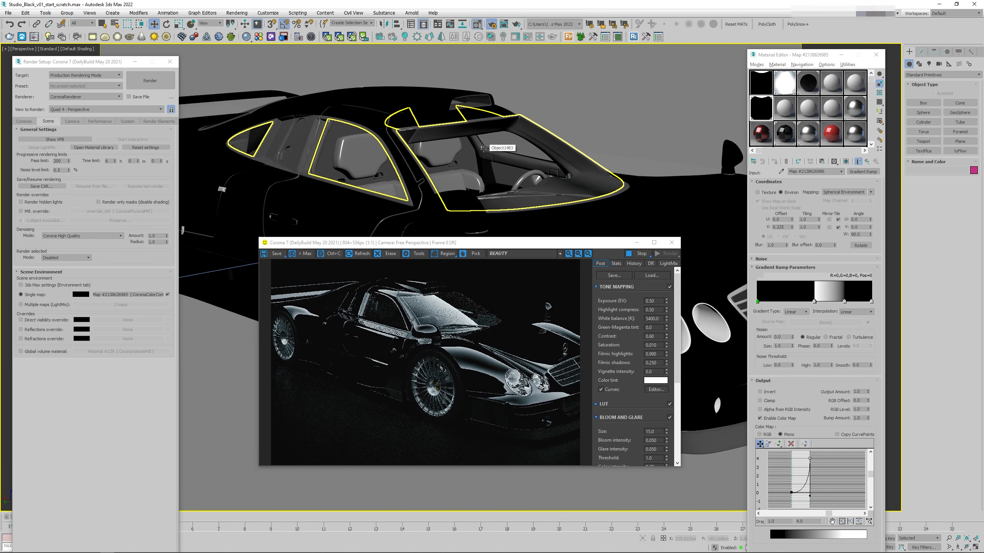
{"action": "scroll", "coordinate": [483, 149], "scroll_direction": "down", "scroll_amount": 2}
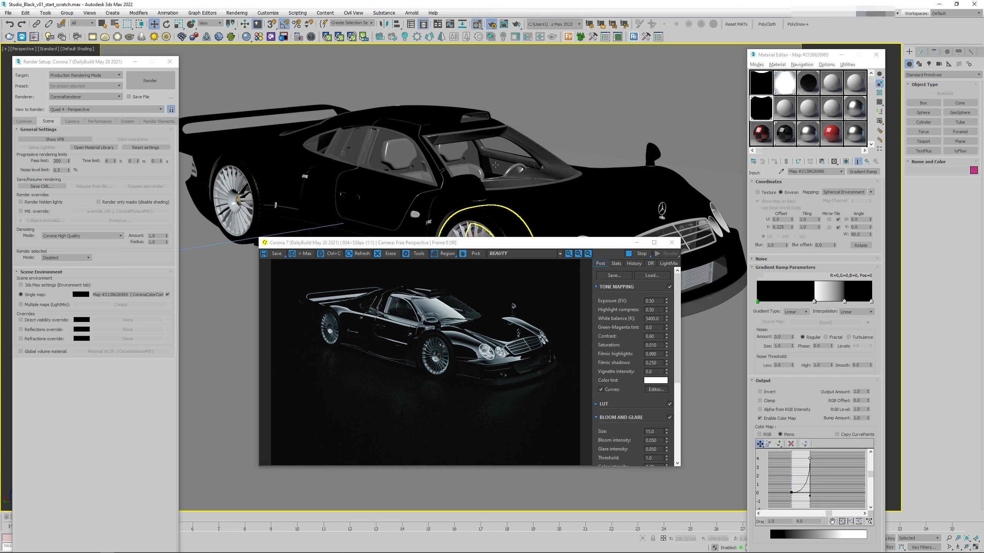
{"action": "middle_click_drag", "start_coordinate": [508, 167], "coordinate": [504, 186]}
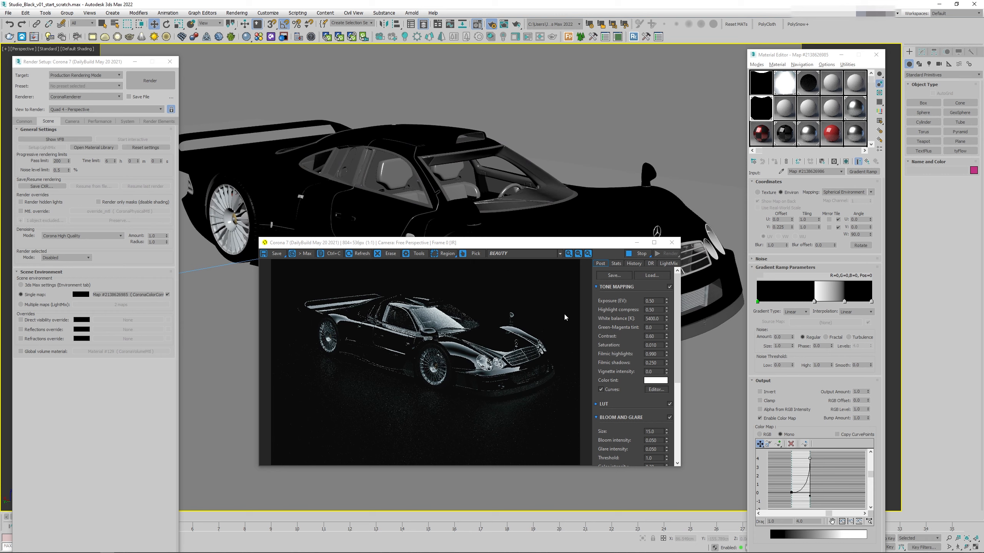
{"action": "left_click_drag", "start_coordinate": [586, 242], "coordinate": [580, 232]}
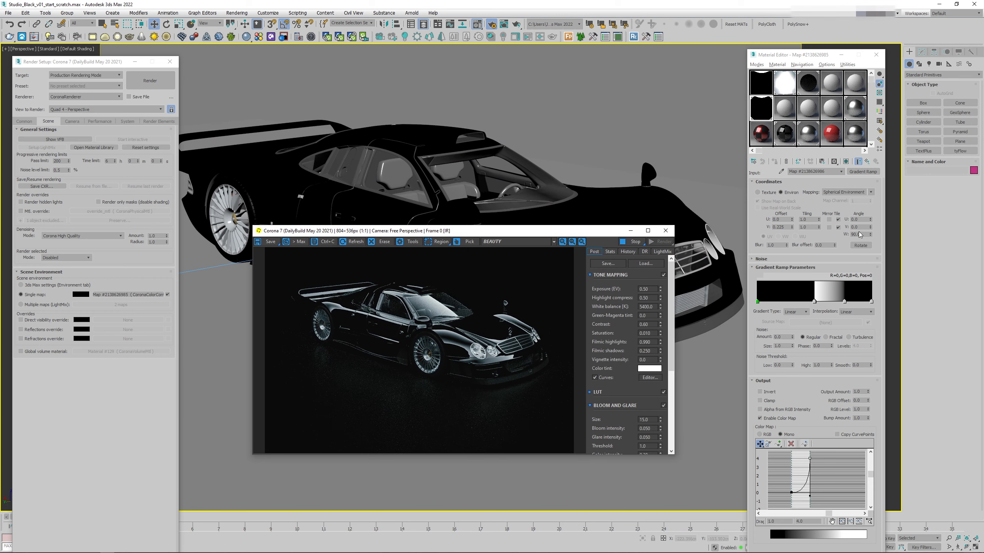
Step: Restore the base layer level of the Car Paint - Silver_single sub-material in Paint_Silver+BLK to 1.0
{"action": "left_click", "coordinate": [783, 130]}
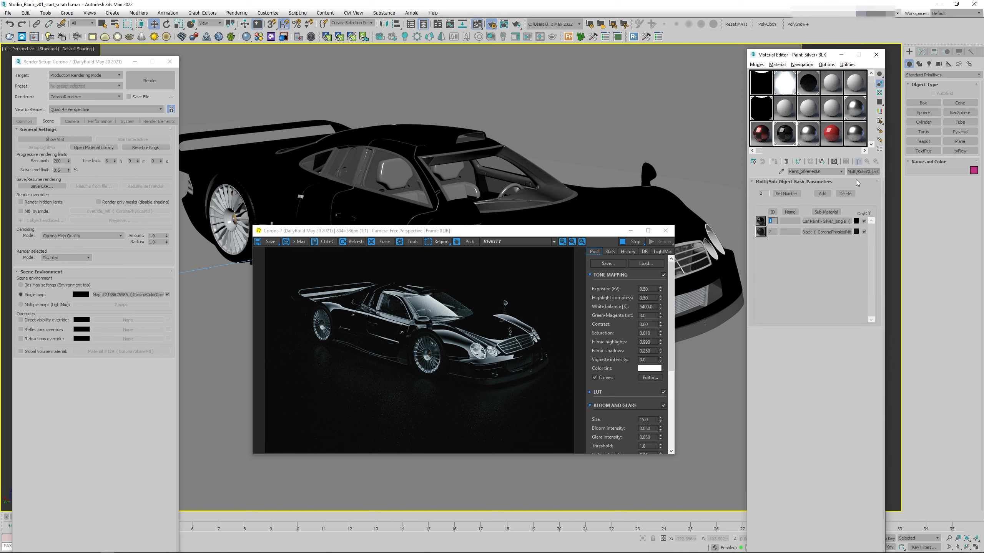
{"action": "left_click", "coordinate": [838, 222]}
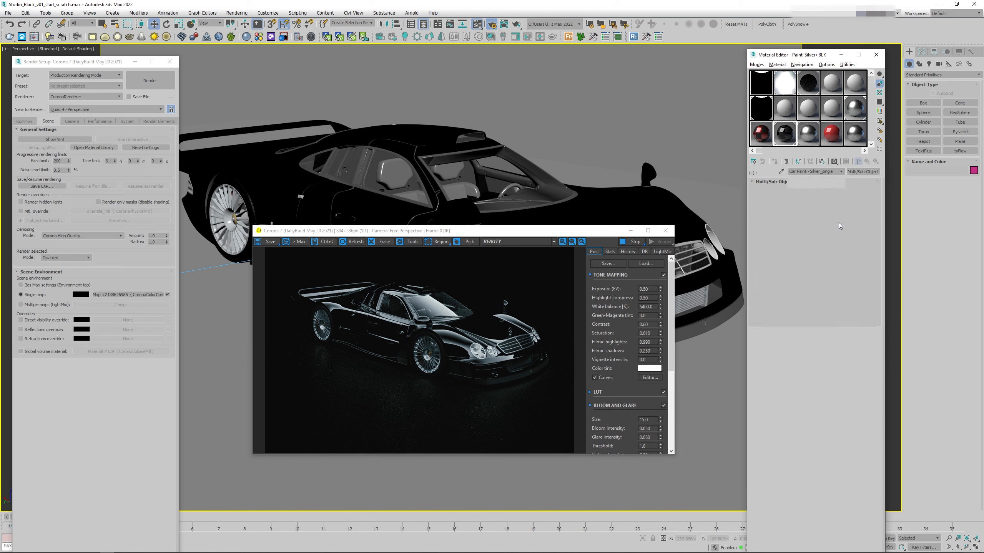
{"action": "left_click_drag", "start_coordinate": [801, 219], "coordinate": [794, 82]}
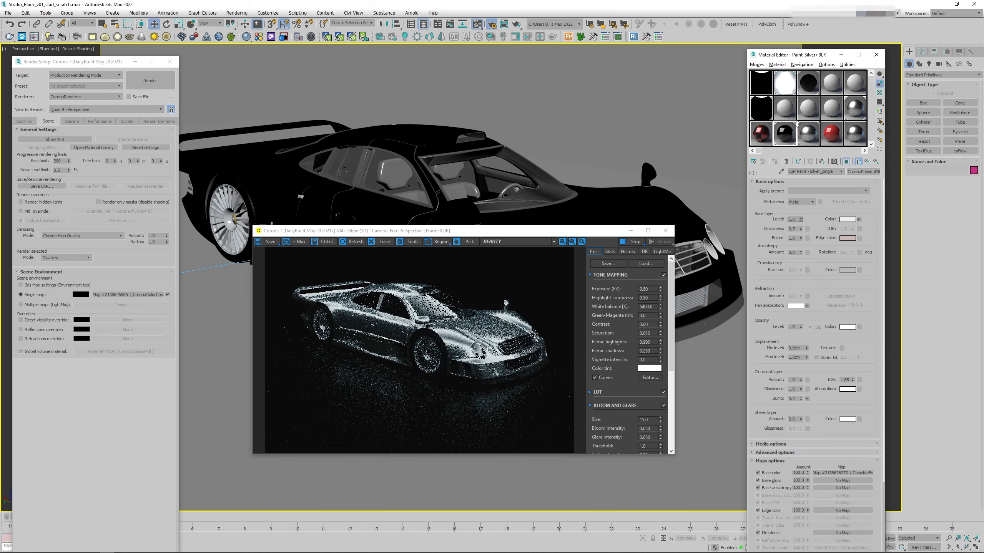
{"action": "left_click", "coordinate": [868, 162]}
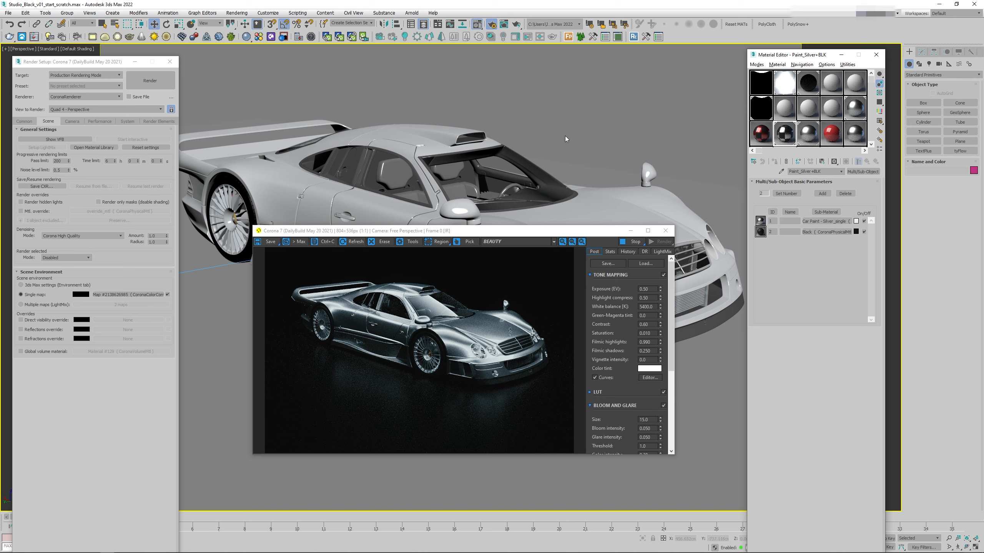
Step: Return to the camera view and rearrange the workspace into four viewports with the top view active and the floating windows out of the way
{"action": "key", "text": "c"}
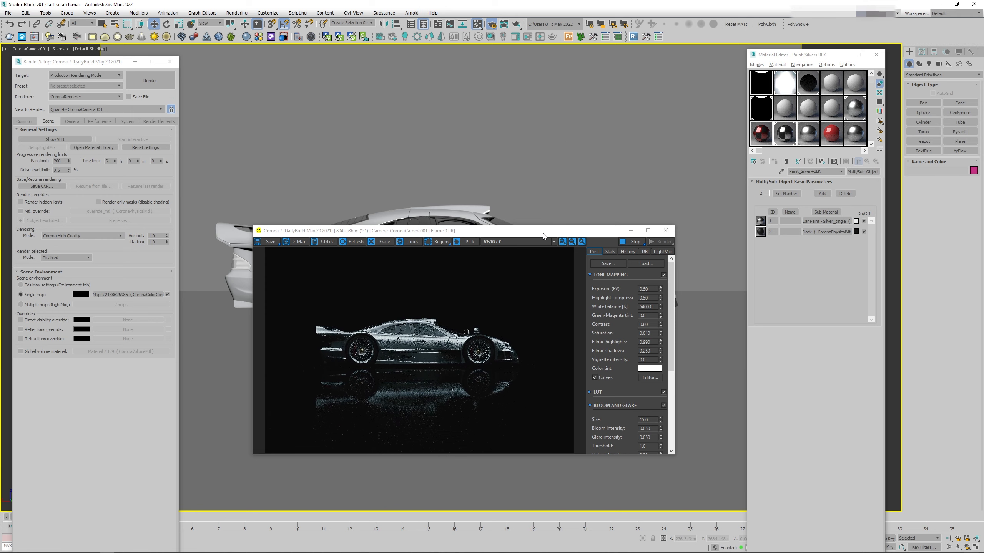
{"action": "left_click_drag", "start_coordinate": [543, 235], "coordinate": [539, 229]}
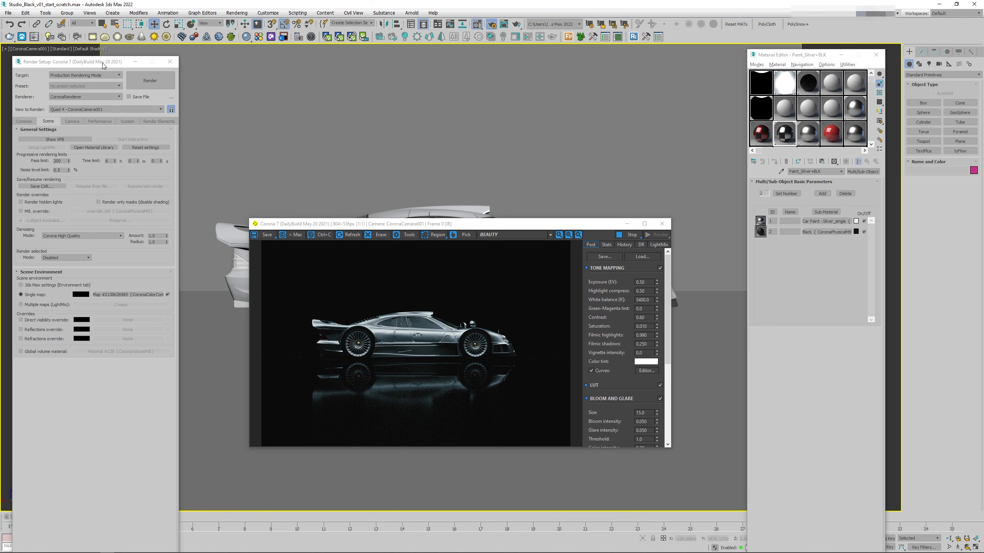
{"action": "left_click_drag", "start_coordinate": [103, 63], "coordinate": [983, 81]}
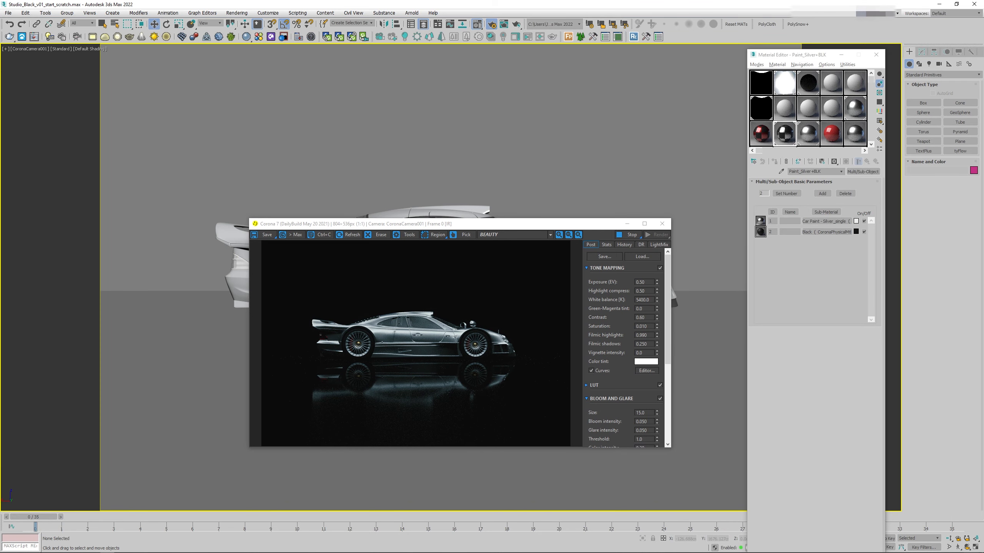
{"action": "left_click_drag", "start_coordinate": [802, 57], "coordinate": [785, 57]}
{"action": "left_click", "coordinate": [975, 547]}
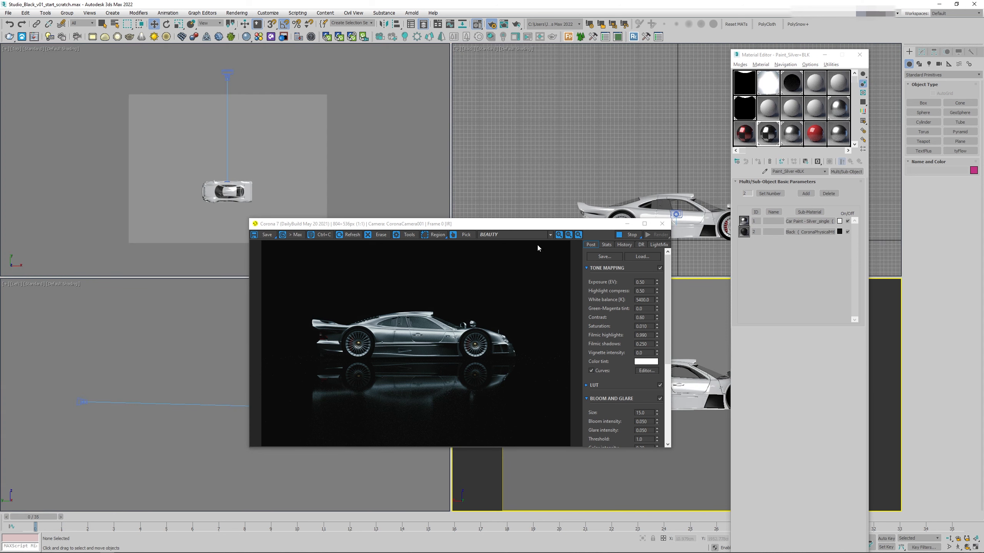
{"action": "left_click_drag", "start_coordinate": [539, 231], "coordinate": [430, 310]}
{"action": "left_click", "coordinate": [394, 171]}
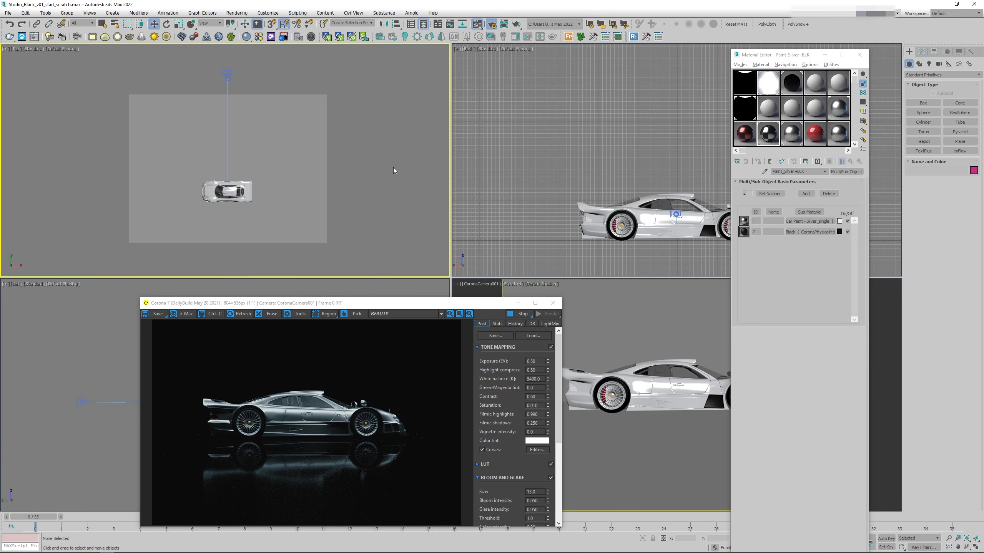
Step: Create a disk-shaped CoronaLight in the top view just ahead of the car's nose and switch to the Move tool
{"action": "left_click", "coordinate": [930, 63]}
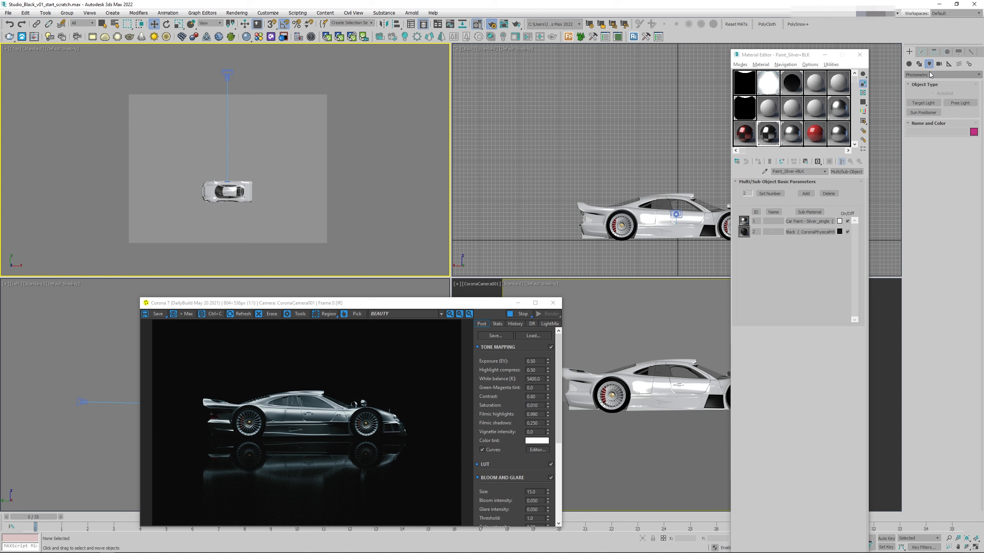
{"action": "left_click", "coordinate": [929, 72]}
{"action": "left_click", "coordinate": [918, 94]}
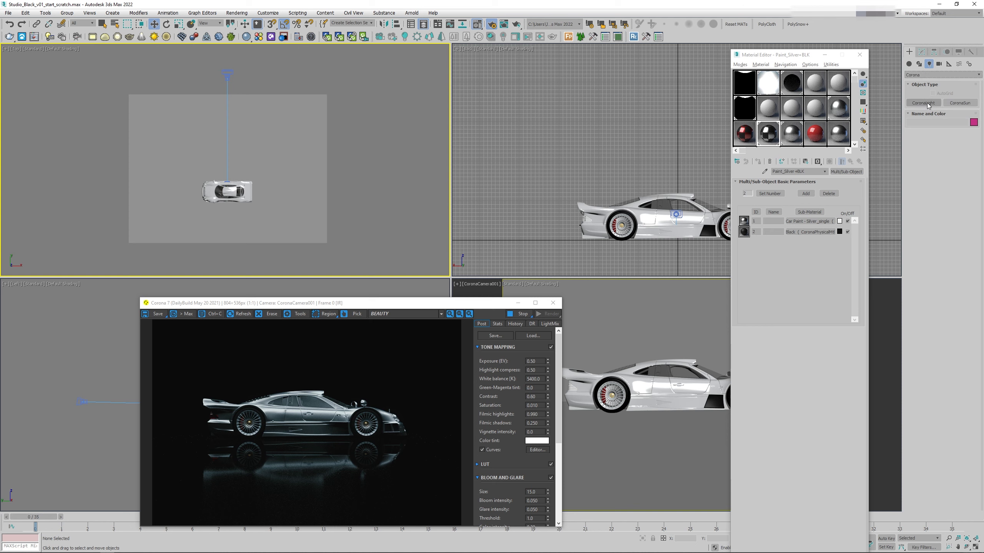
{"action": "left_click", "coordinate": [927, 103]}
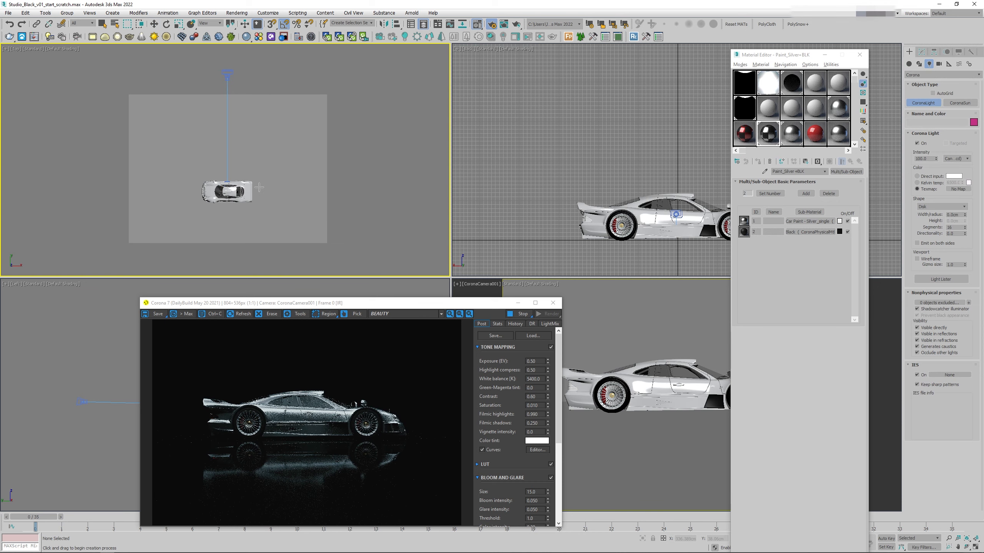
{"action": "left_click_drag", "start_coordinate": [259, 188], "coordinate": [262, 187]}
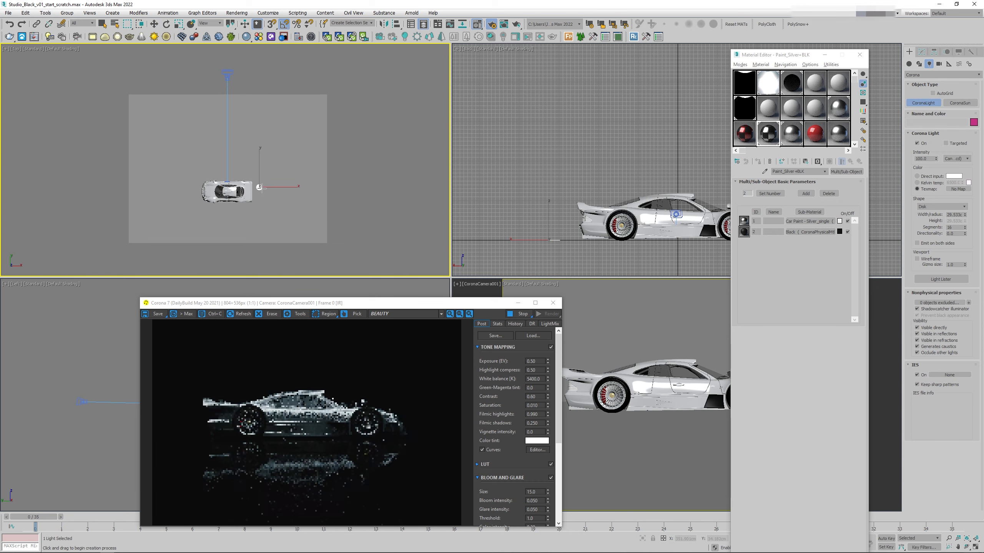
{"action": "left_click", "coordinate": [154, 25]}
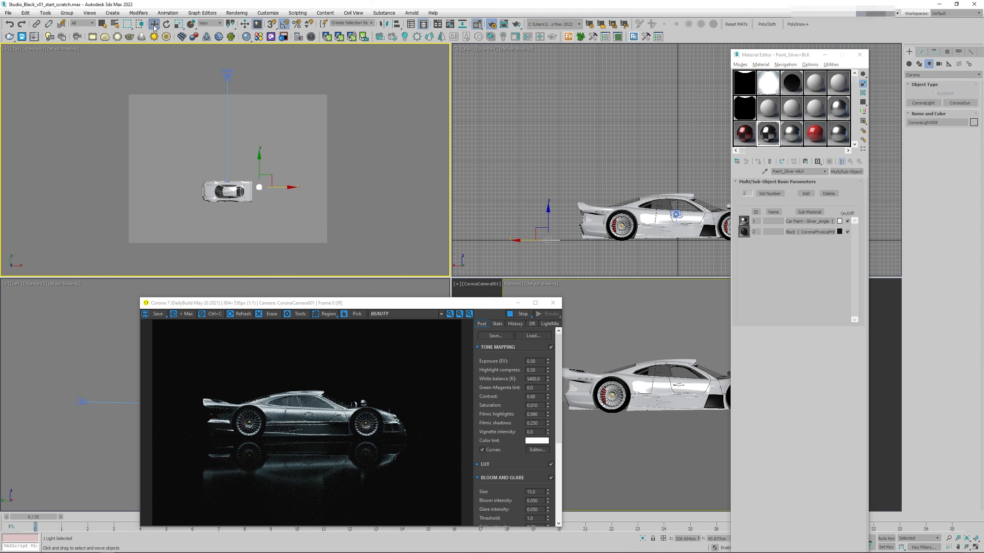
Step: Set the new disk light's radius to 1.5 cm
{"action": "left_click", "coordinate": [926, 54]}
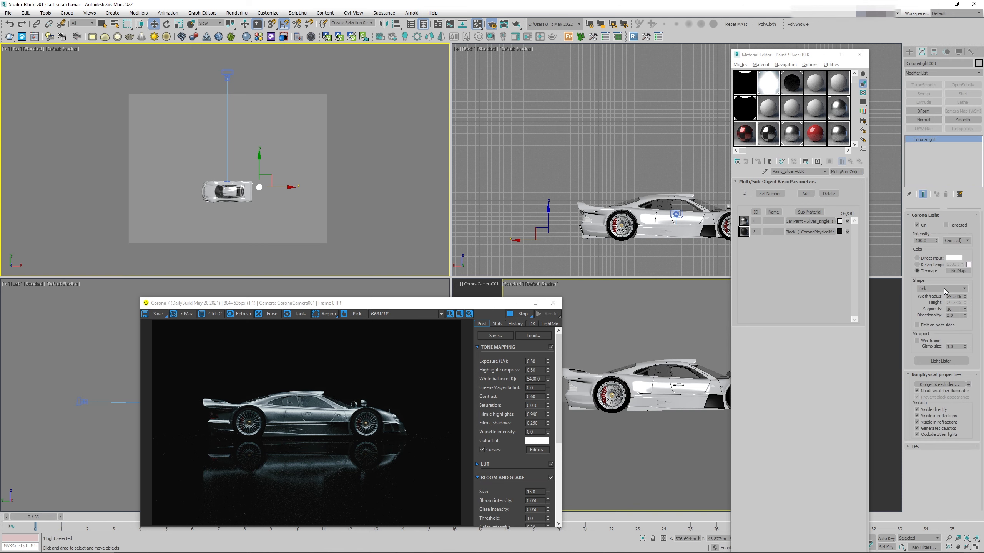
{"action": "double_click", "coordinate": [955, 297]}
{"action": "type", "text": "1"}
{"action": "key", "text": "Return"}
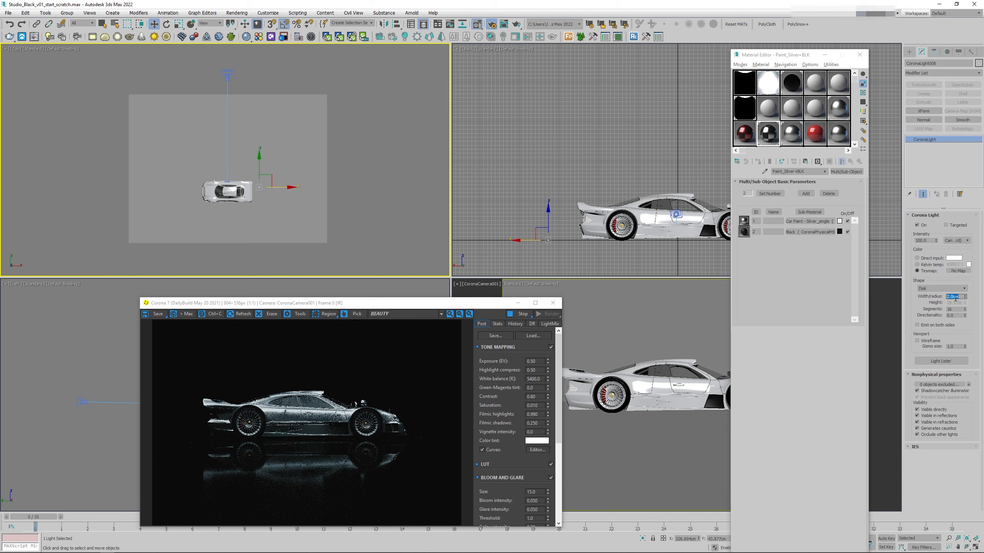
{"action": "type", "text": "1.5"}
{"action": "key", "text": "Return"}
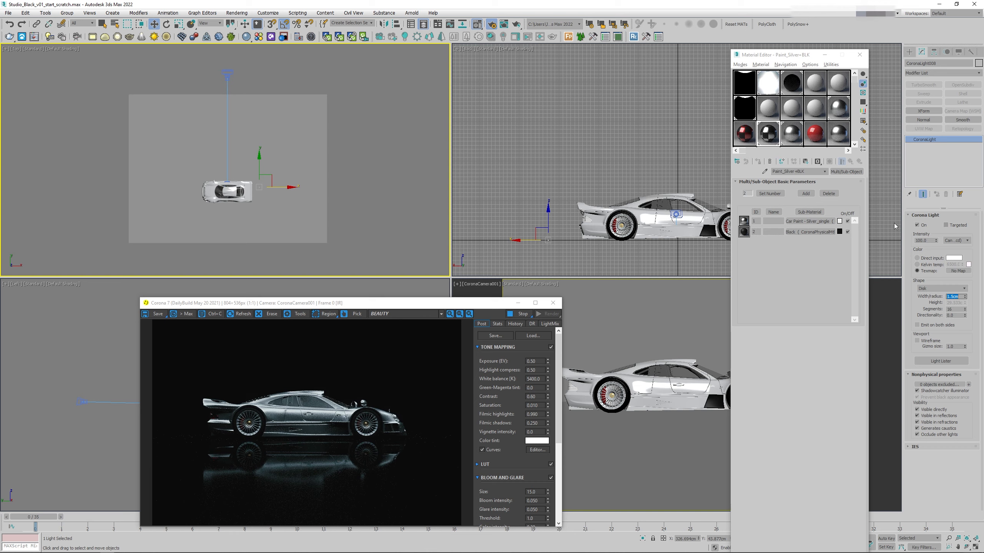
Step: Raise the disk light above the car's roof height in the side-on view and make it a targeted light
{"action": "middle_click_drag", "start_coordinate": [584, 154], "coordinate": [583, 167]}
{"action": "left_click_drag", "start_coordinate": [551, 226], "coordinate": [550, 133]}
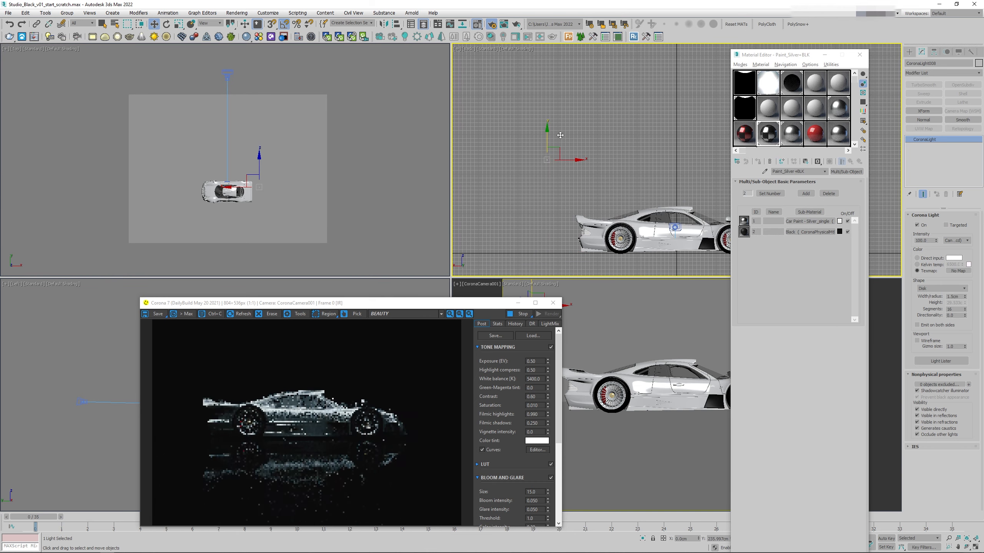
{"action": "left_click", "coordinate": [949, 225]}
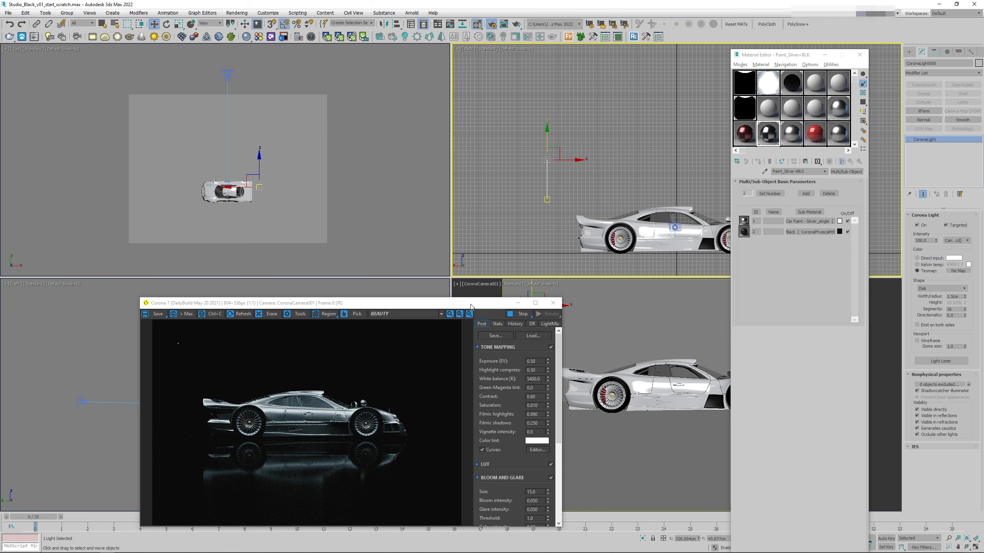
Step: Disable the single-map scene environment in the render settings and clear the floating windows away from the car viewports
{"action": "left_click_drag", "start_coordinate": [471, 306], "coordinate": [399, 281]}
{"action": "left_click_drag", "start_coordinate": [791, 57], "coordinate": [983, 58]}
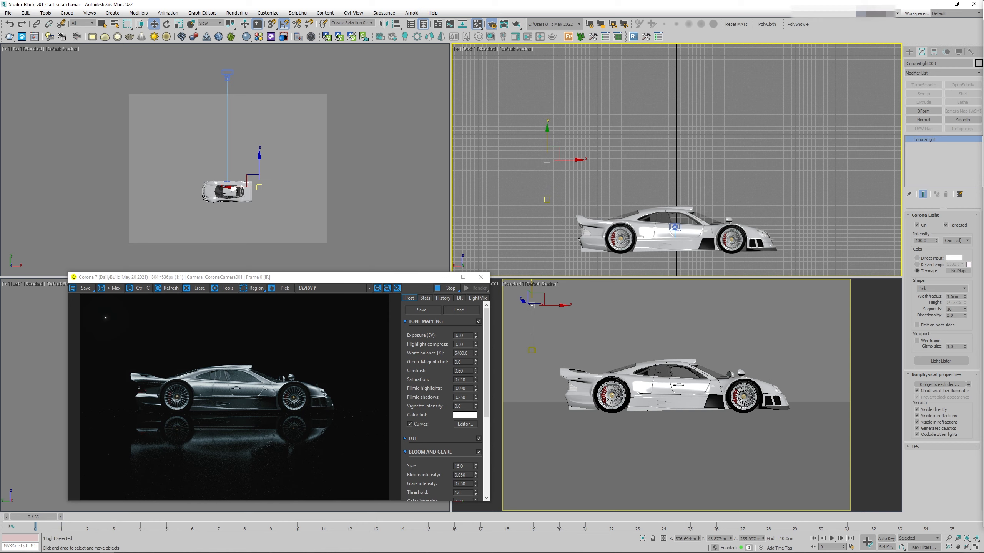
{"action": "key", "text": "F10"}
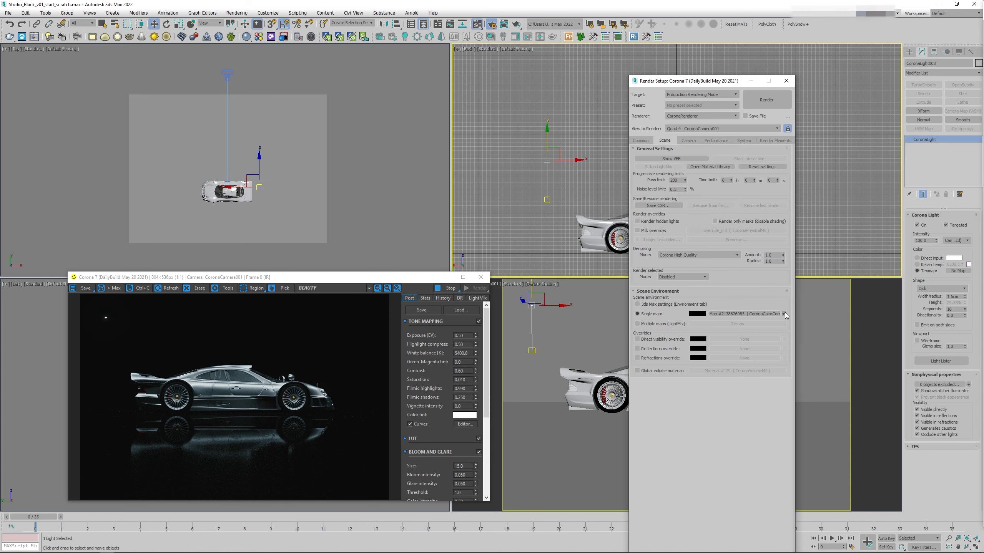
{"action": "left_click", "coordinate": [784, 314]}
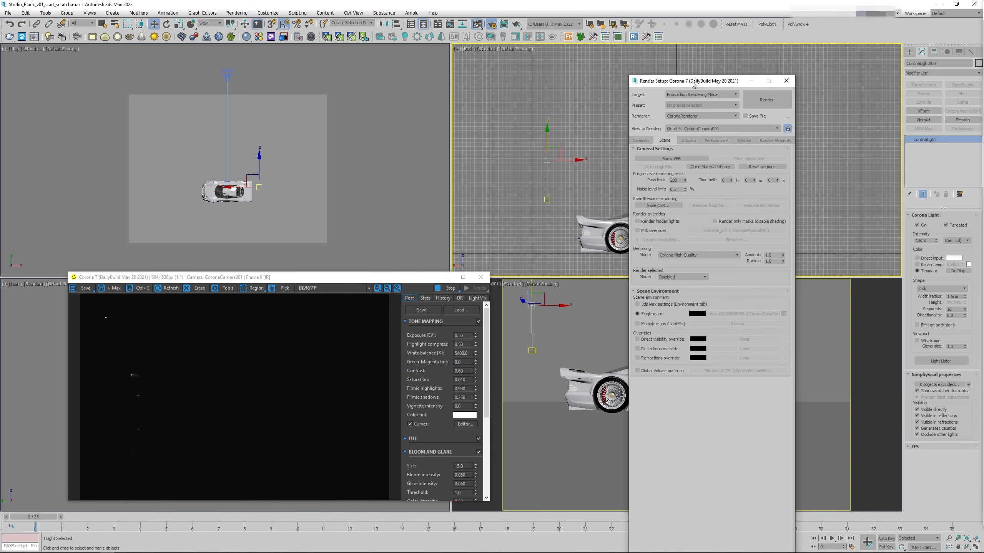
{"action": "left_click_drag", "start_coordinate": [693, 85], "coordinate": [983, 85]}
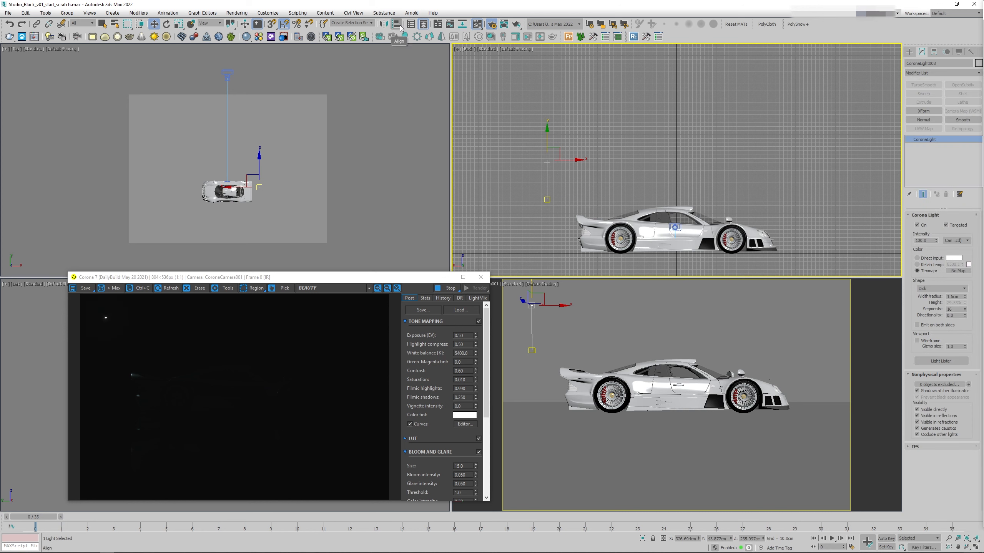
Step: Use Place Highlight to aim the disk light at the car's roofline above the side window
{"action": "left_click_drag", "start_coordinate": [401, 28], "coordinate": [398, 74]}
{"action": "left_click", "coordinate": [586, 330]}
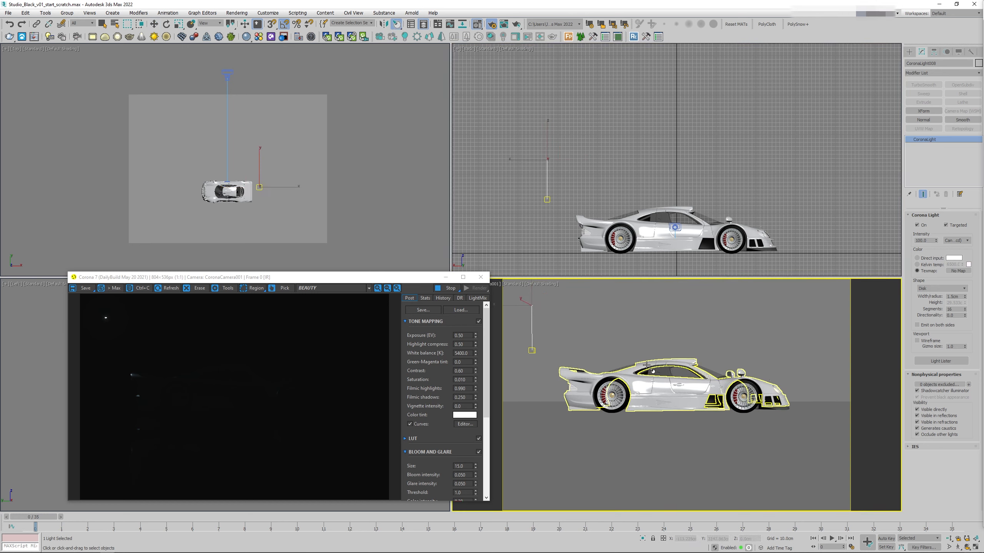
{"action": "left_click_drag", "start_coordinate": [643, 364], "coordinate": [668, 370]}
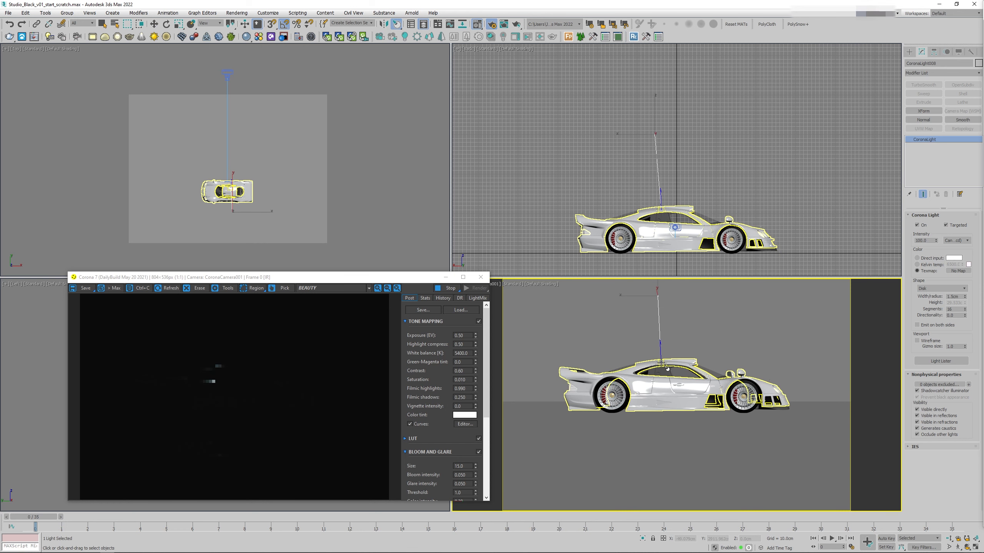
{"action": "key", "text": "w"}
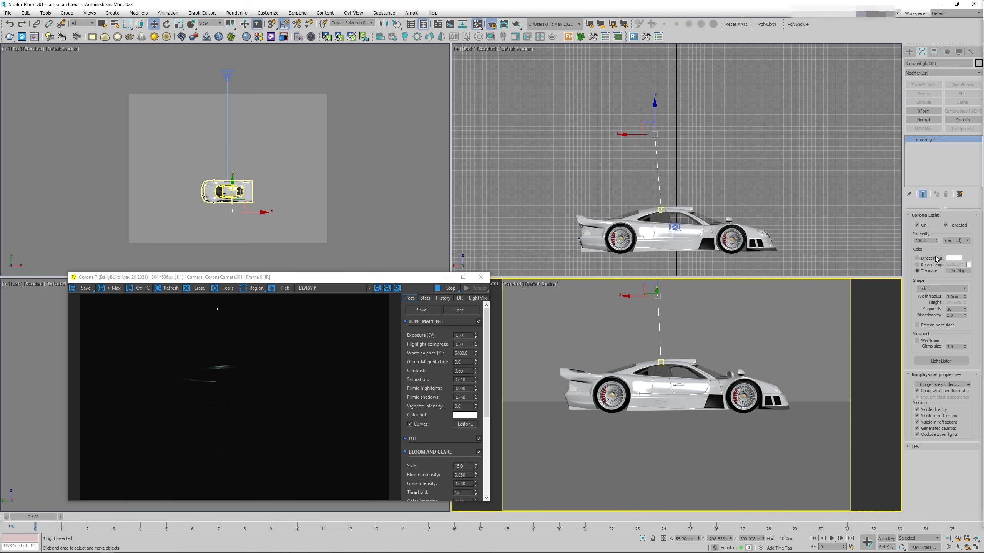
Step: Set the disk light's intensity to 250 and its directionality to 0.5
{"action": "left_click_drag", "start_coordinate": [927, 240], "coordinate": [912, 241]}
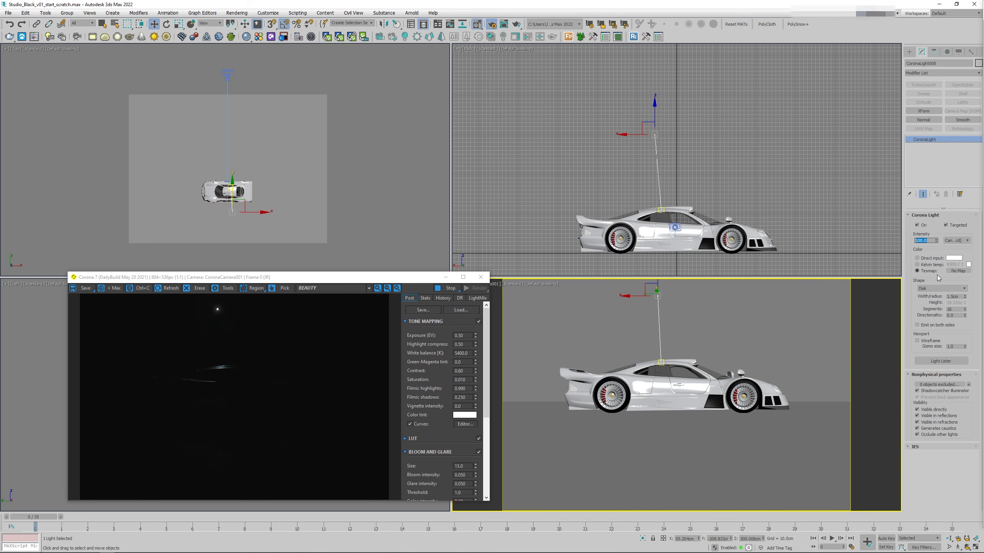
{"action": "type", "text": "250"}
{"action": "key", "text": "Return"}
{"action": "mouse_move", "coordinate": [965, 315]}
{"action": "left_mouse_down"}
{"action": "mouse_move", "coordinate": [968, 277]}
{"action": "mouse_move", "coordinate": [967, 299]}
{"action": "left_mouse_up"}
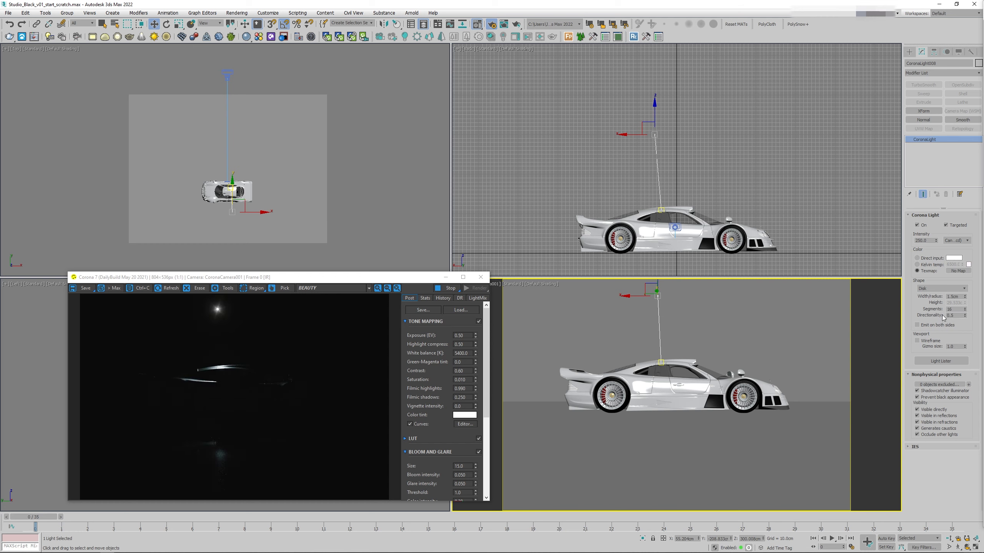
Step: Turn off the disk light's direct visibility, visibility in refractions and occlusion of other lights
{"action": "left_click", "coordinate": [917, 411]}
{"action": "left_click", "coordinate": [917, 422]}
{"action": "left_click", "coordinate": [919, 435]}
Step: Reposition the disk light with Place Highlight so its reflection falls on the bodywork just behind the front wheel
{"action": "left_click", "coordinate": [396, 25]}
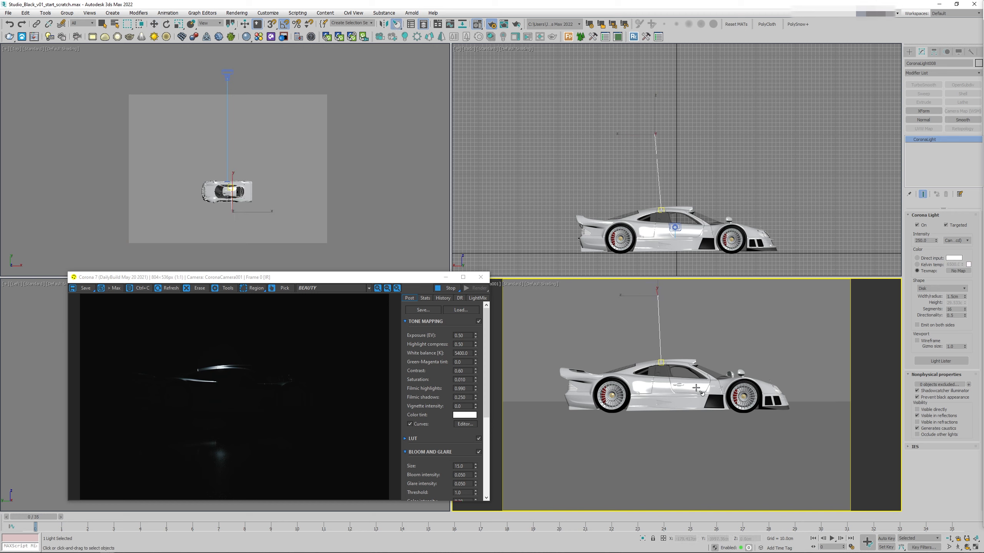
{"action": "left_click", "coordinate": [720, 385]}
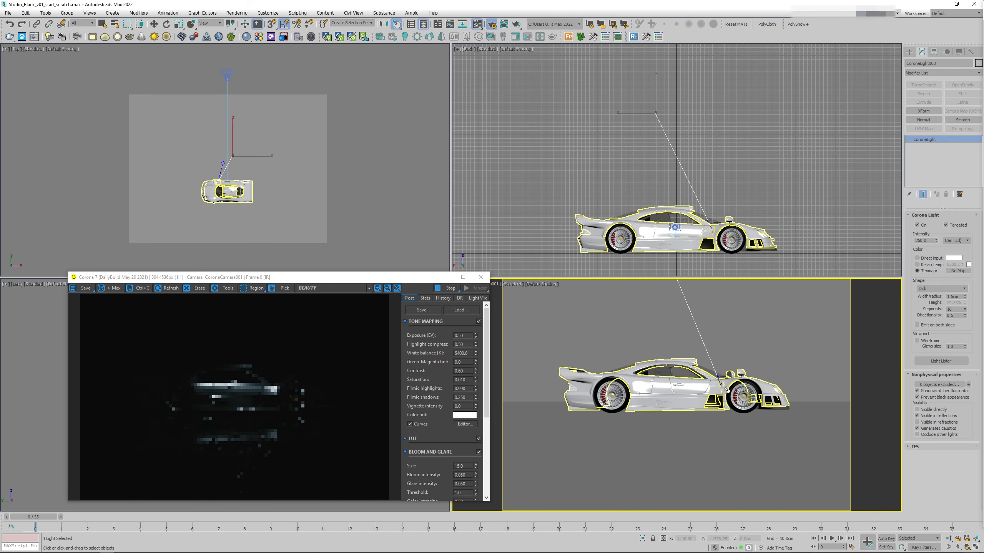
{"action": "left_click_drag", "start_coordinate": [722, 386], "coordinate": [734, 392]}
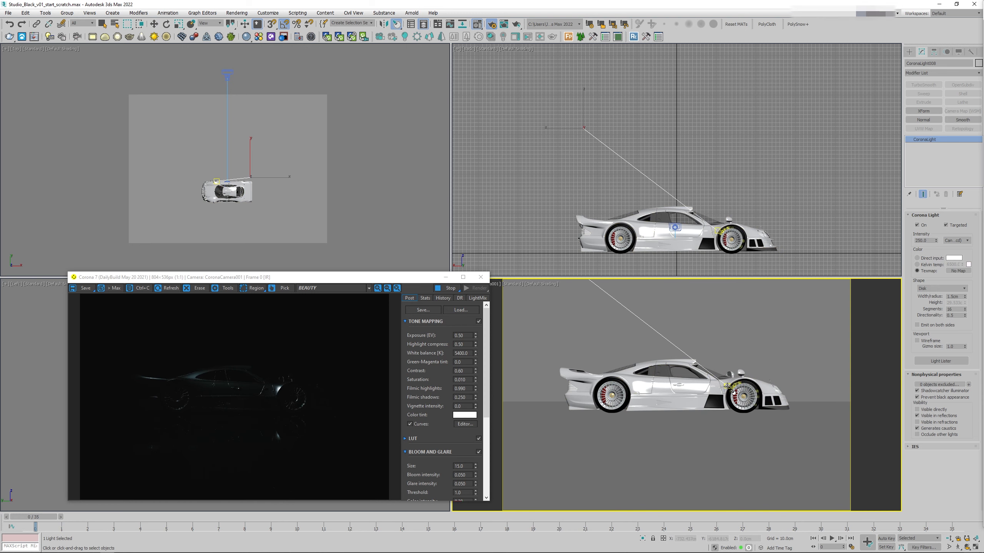
{"action": "key", "text": "w"}
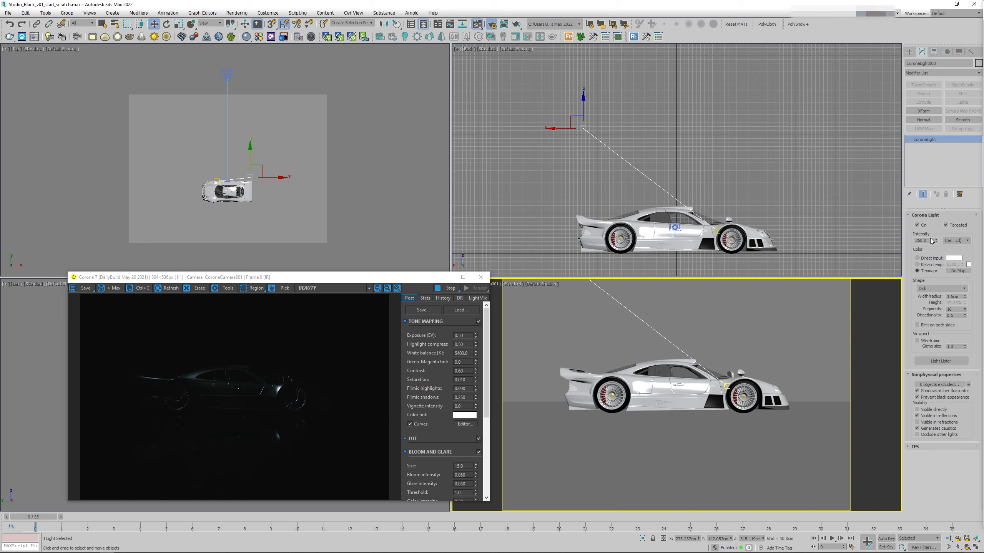
Step: Set the front wheel light's intensity to 750 and its directionality to 0.65
{"action": "left_click_drag", "start_coordinate": [936, 241], "coordinate": [920, 111]}
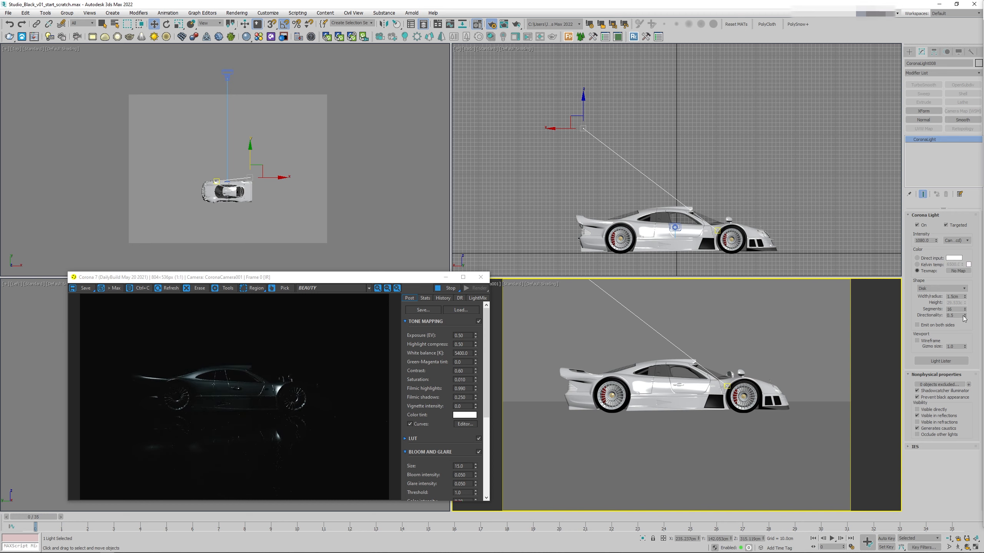
{"action": "left_click_drag", "start_coordinate": [964, 317], "coordinate": [965, 309]}
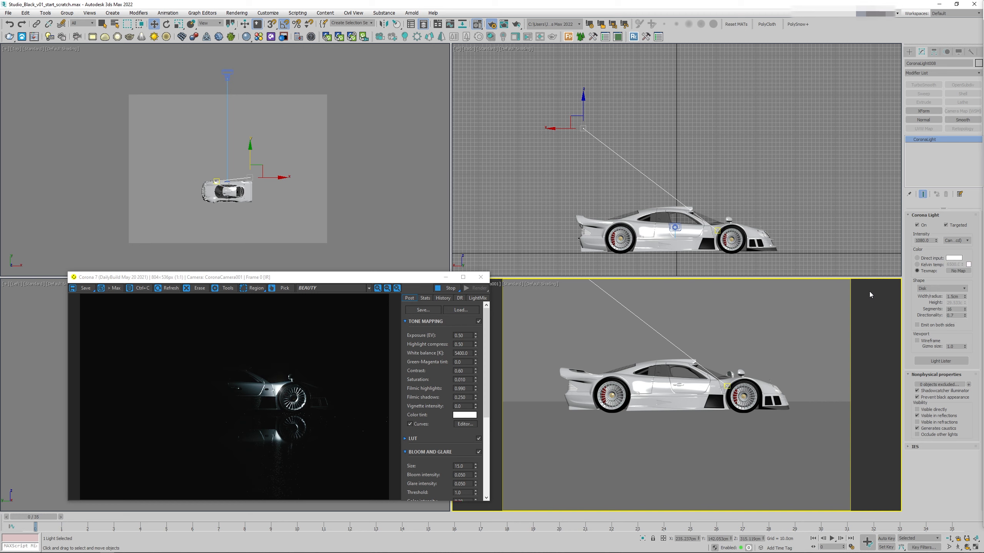
{"action": "left_click", "coordinate": [928, 242]}
{"action": "type", "text": "750"}
{"action": "key", "text": "Return"}
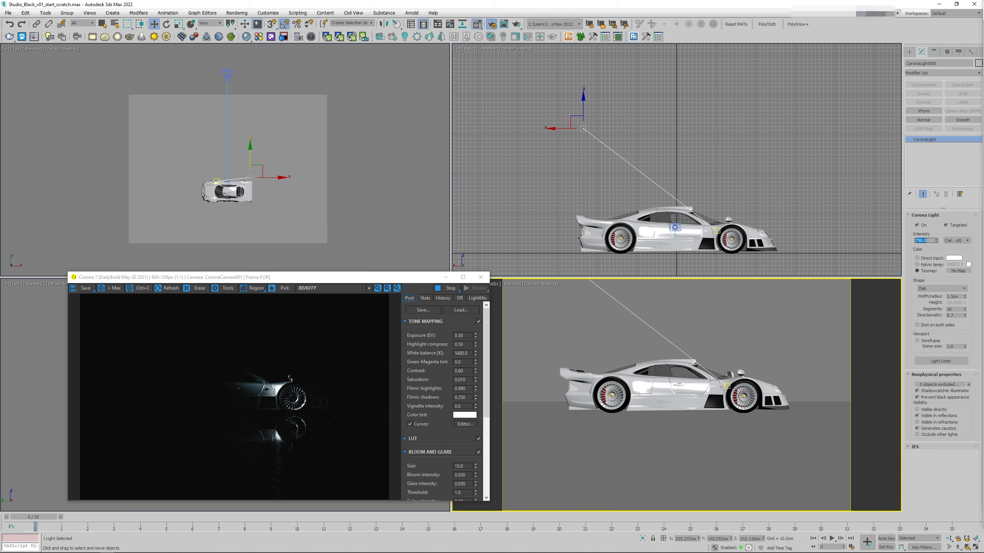
{"action": "double_click", "coordinate": [952, 315]}
{"action": "type", "text": ".65"}
{"action": "key", "text": "Return"}
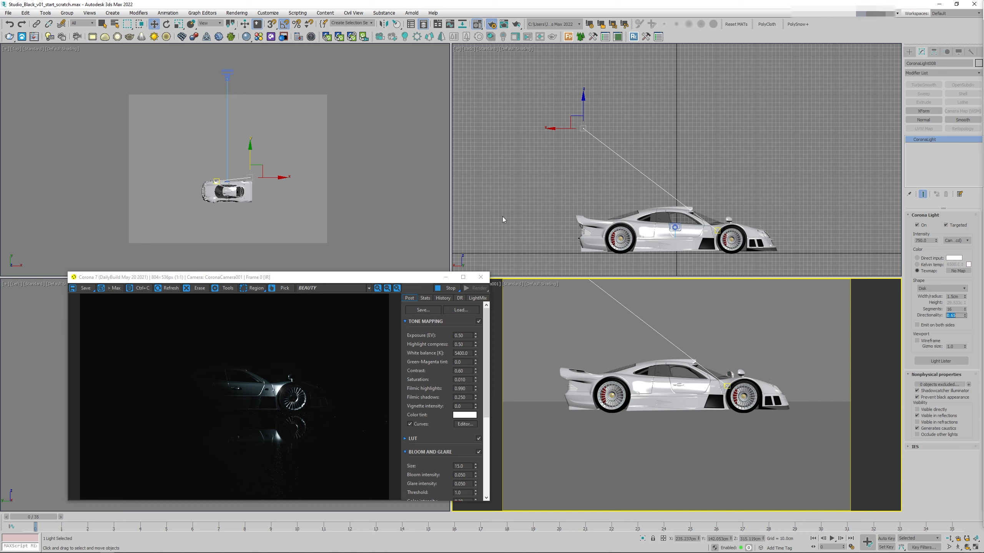
Step: Clone the light as an independent copy and place the copy's highlight on the rear part of the roofline
{"action": "left_click", "coordinate": [25, 13]}
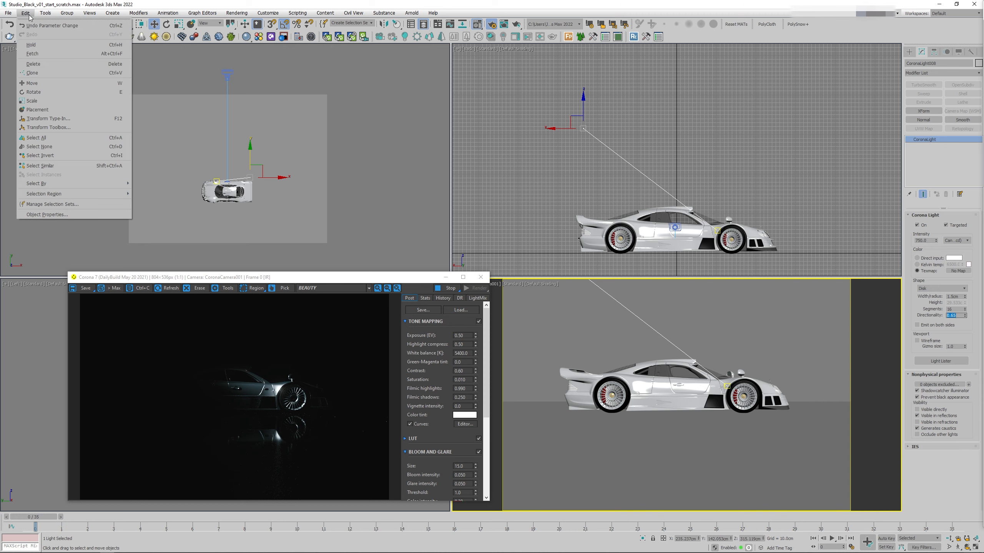
{"action": "left_click", "coordinate": [33, 73]}
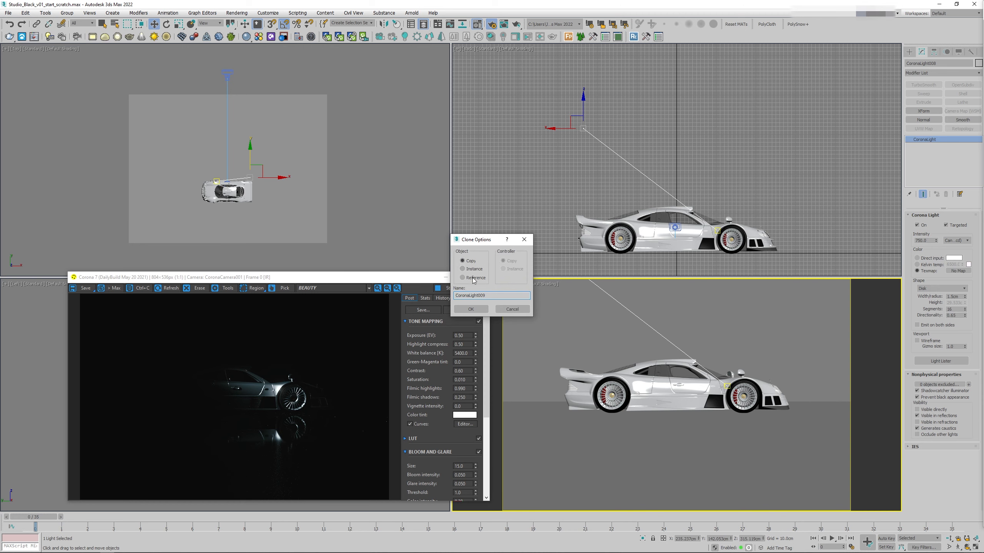
{"action": "left_click", "coordinate": [471, 309]}
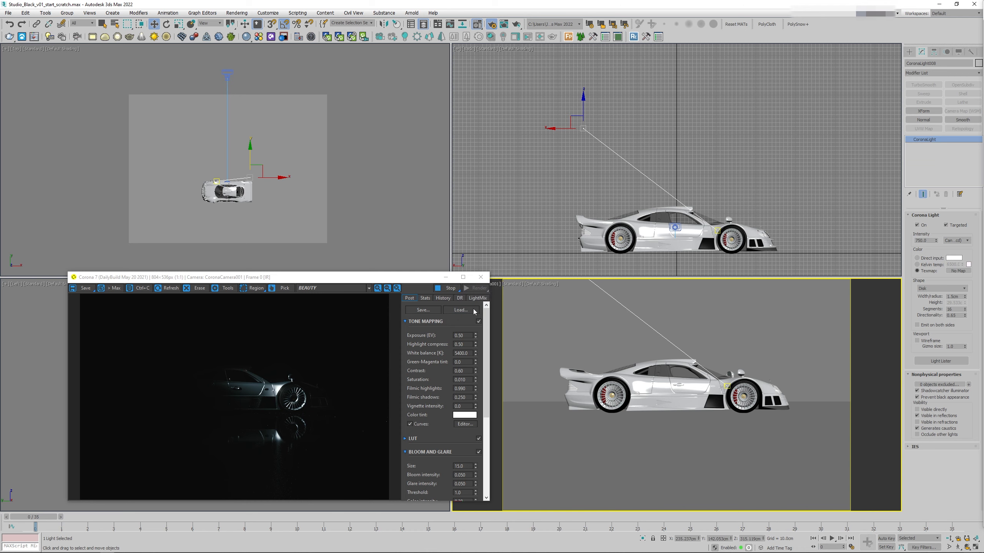
{"action": "left_click", "coordinate": [395, 24]}
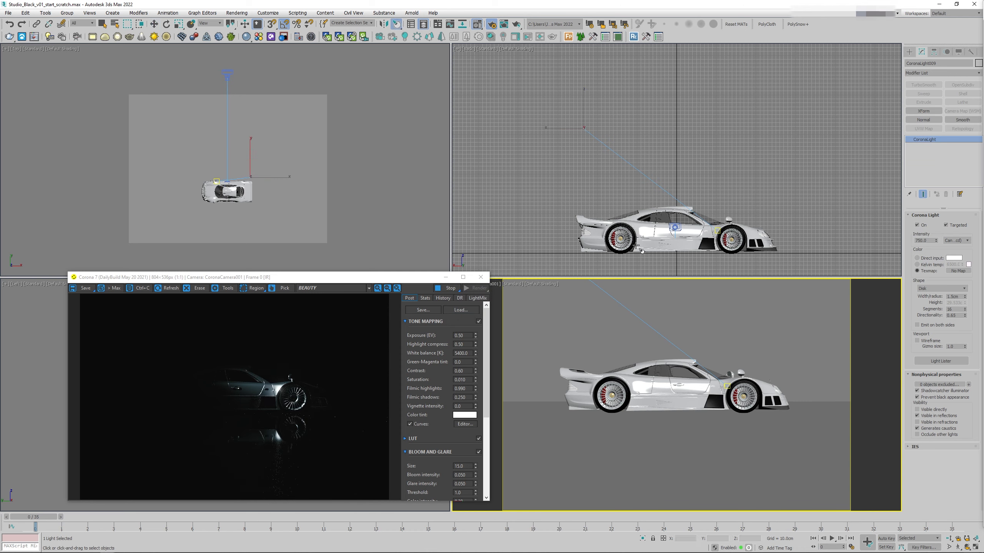
{"action": "left_click", "coordinate": [653, 215]}
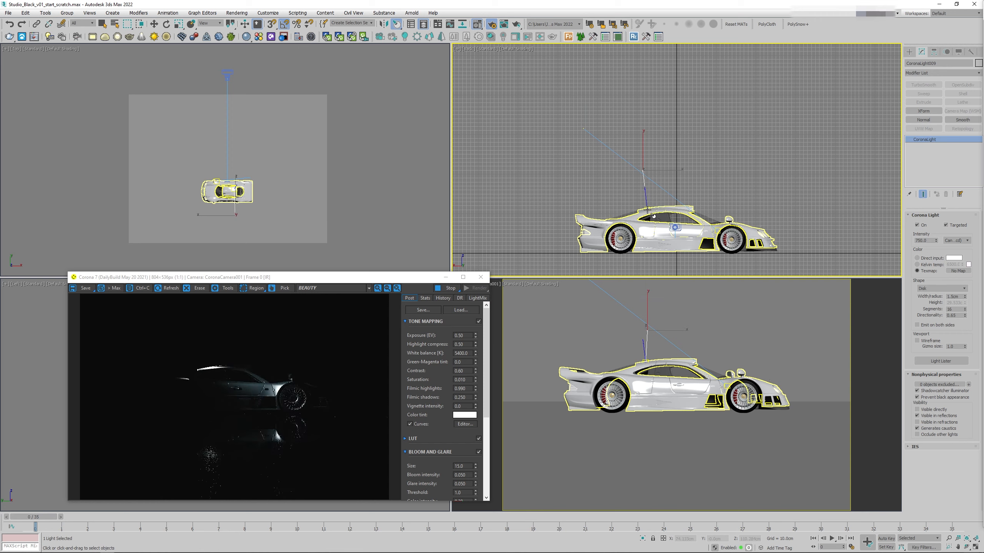
{"action": "left_click_drag", "start_coordinate": [647, 210], "coordinate": [650, 212]}
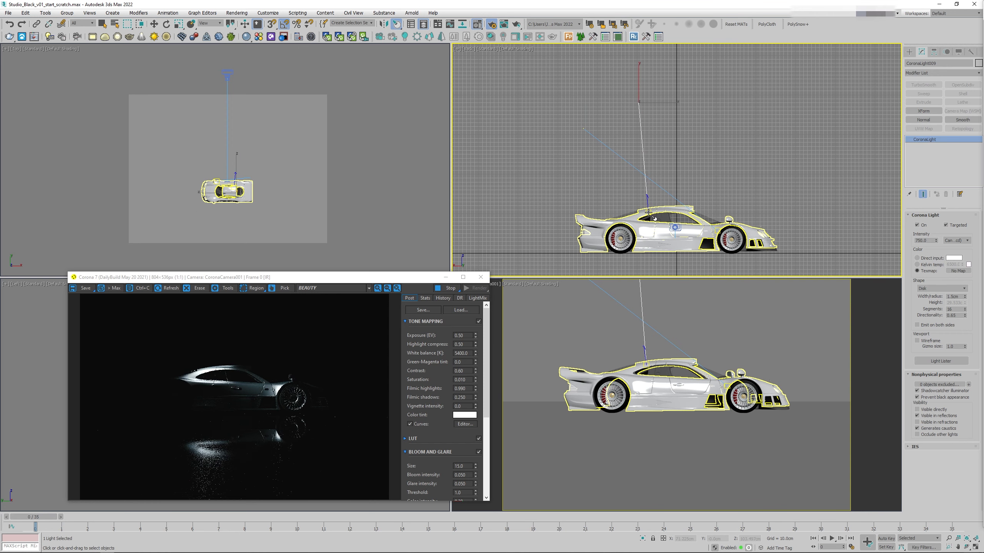
{"action": "key", "text": "w"}
{"action": "key", "text": "ctrl+h"}
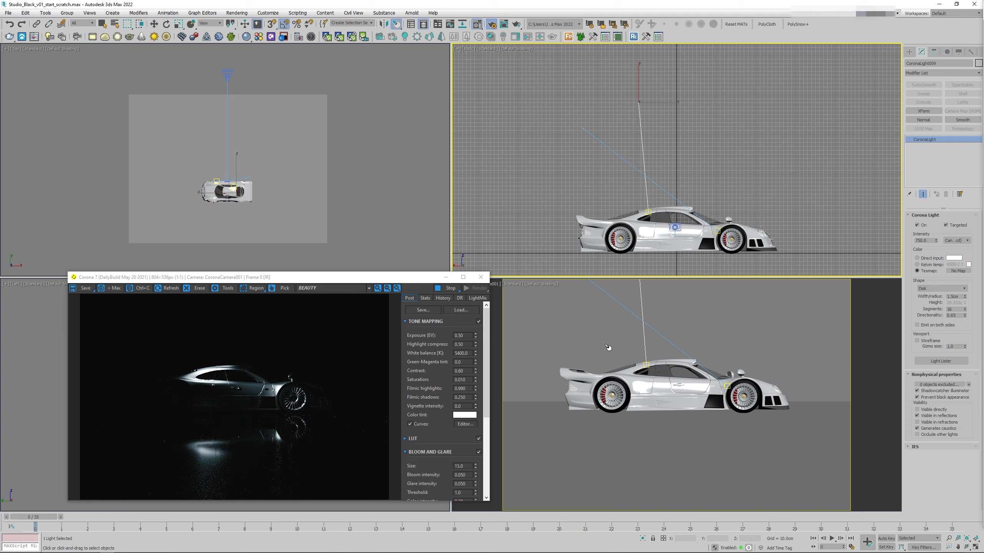
{"action": "left_click_drag", "start_coordinate": [637, 367], "coordinate": [649, 364]}
{"action": "key", "text": "w"}
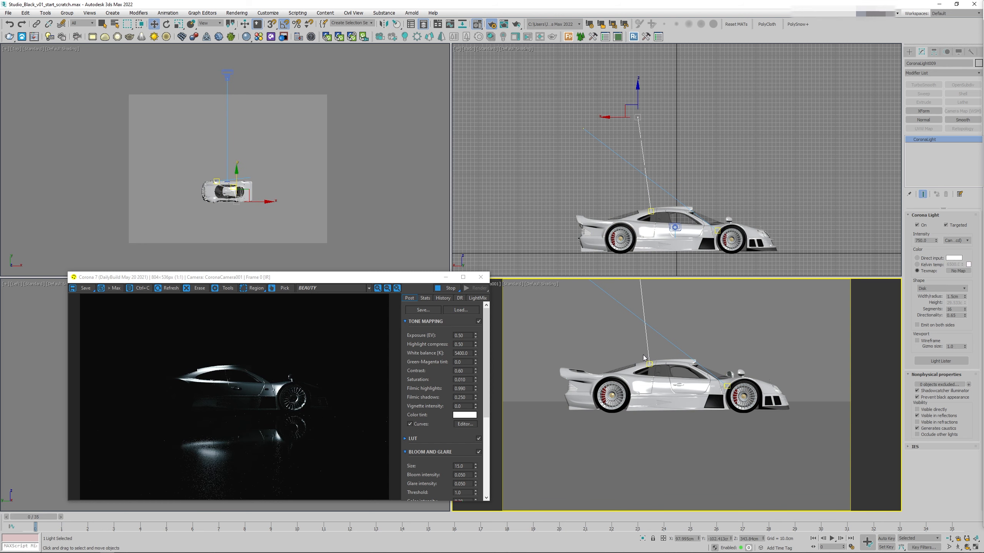
Step: Set the copied light's directionality to 0.35 and raise its intensity to 3000
{"action": "double_click", "coordinate": [946, 315]}
{"action": "type", "text": "0.5"}
{"action": "key", "text": "Return"}
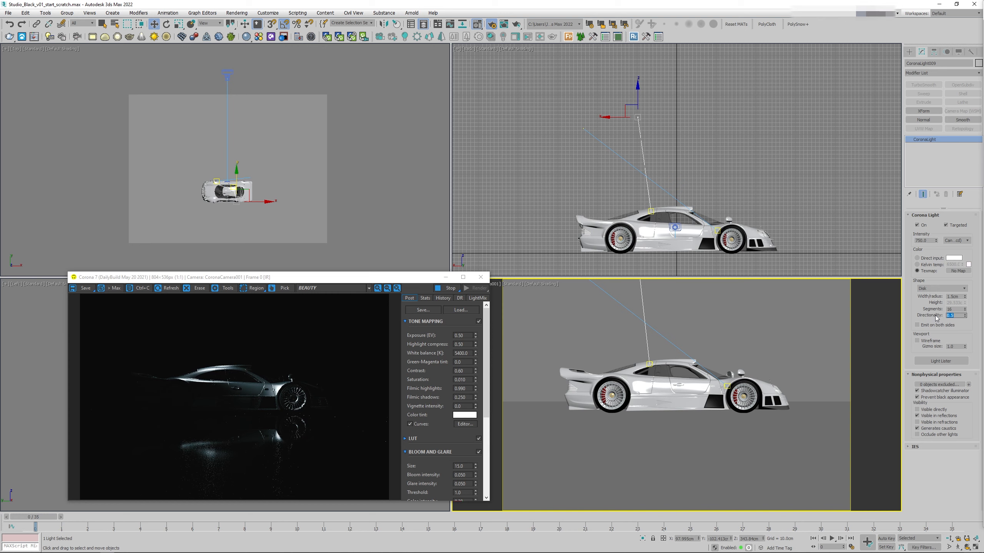
{"action": "type", "text": "0.25"}
{"action": "key", "text": "Return"}
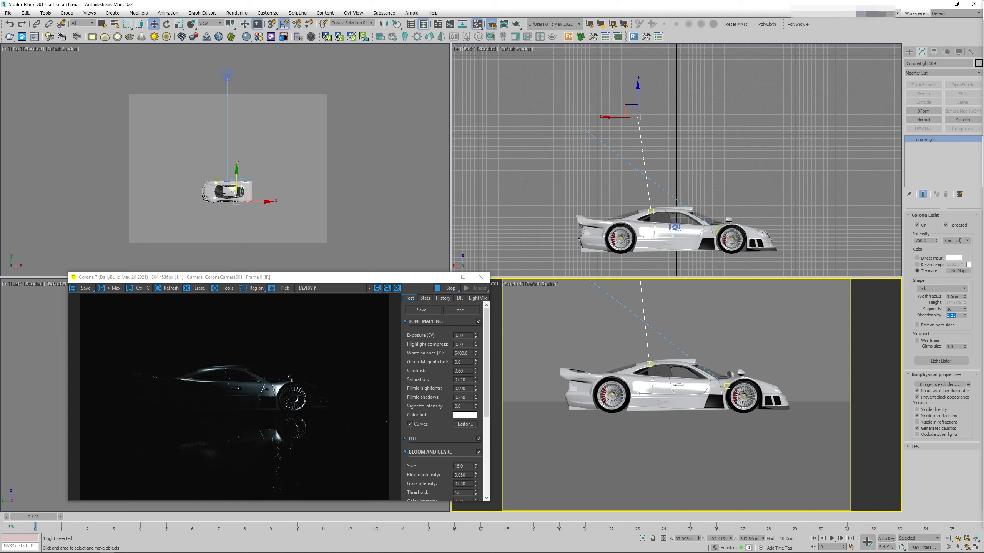
{"action": "type", "text": ".35"}
{"action": "key", "text": "Return"}
{"action": "left_click_drag", "start_coordinate": [936, 240], "coordinate": [935, 194]}
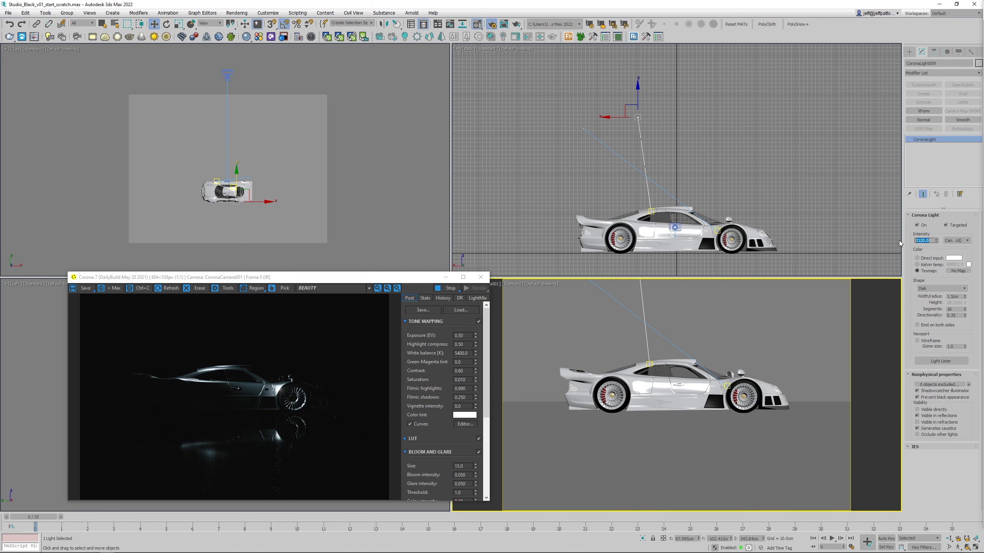
Step: Move the copied light's highlight to the car's nose, just ahead of the front wheel
{"action": "left_click", "coordinate": [252, 3]}
{"action": "key", "text": "ctrl+h"}
{"action": "left_click", "coordinate": [774, 391]}
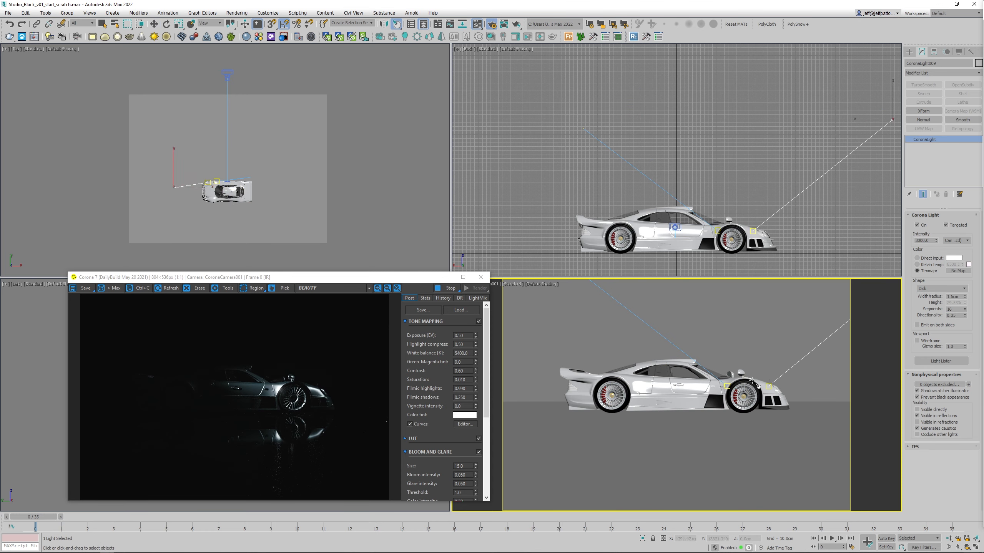
{"action": "left_click_drag", "start_coordinate": [774, 390], "coordinate": [778, 395]}
{"action": "right_click", "coordinate": [778, 396]}
Step: Clone the nose light and place the new copy's highlight on the rear spoiler
{"action": "left_click", "coordinate": [25, 13]}
{"action": "left_click", "coordinate": [29, 73]}
{"action": "key", "text": "Return"}
{"action": "key", "text": "ctrl+h"}
{"action": "mouse_move", "coordinate": [610, 388]}
{"action": "left_mouse_down"}
{"action": "mouse_move", "coordinate": [605, 375]}
{"action": "mouse_move", "coordinate": [567, 390]}
{"action": "mouse_move", "coordinate": [567, 373]}
{"action": "left_mouse_up"}
{"action": "right_click", "coordinate": [566, 374]}
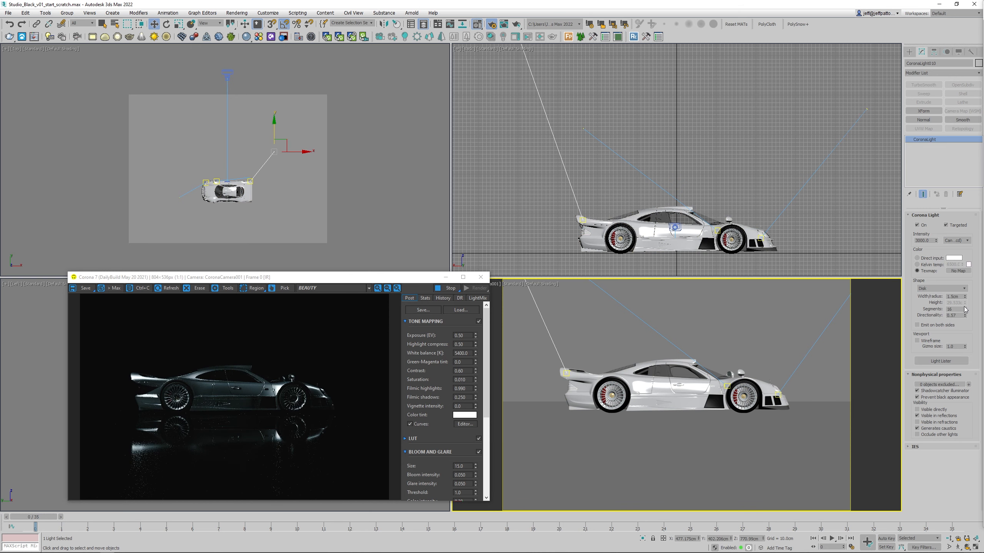
Step: Adjust the newest light's directionality and move its highlight to the body side just ahead of the rear wheel's top
{"action": "left_click_drag", "start_coordinate": [964, 315], "coordinate": [965, 309]}
{"action": "left_click", "coordinate": [396, 24]}
{"action": "left_click_drag", "start_coordinate": [620, 381], "coordinate": [629, 381]}
Step: Clone the rear wheel light and place the new copy's highlight at the tail of the car
{"action": "left_click", "coordinate": [25, 13]}
{"action": "left_click", "coordinate": [29, 73]}
{"action": "left_click", "coordinate": [497, 316]}
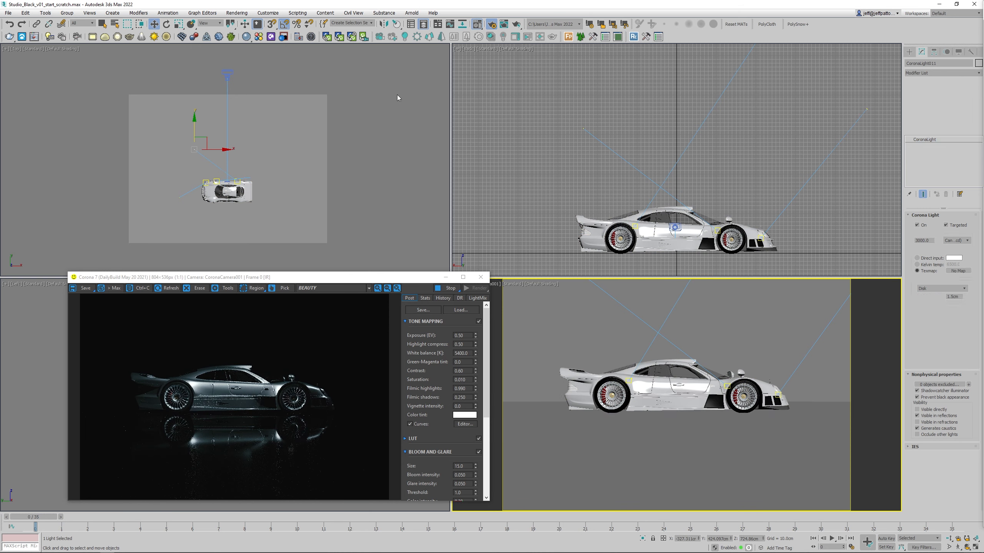
{"action": "left_click", "coordinate": [396, 24]}
{"action": "right_click", "coordinate": [566, 370]}
{"action": "left_click_drag", "start_coordinate": [568, 376], "coordinate": [565, 374]}
Step: Set the tail light copy's intensity to 1500 and directionality to 0.5, and refine its highlight position on the tail
{"action": "double_click", "coordinate": [923, 241]}
{"action": "type", "text": "1500"}
{"action": "key", "text": "Return"}
{"action": "double_click", "coordinate": [952, 316]}
{"action": "type", "text": "0.5"}
{"action": "key", "text": "Return"}
{"action": "left_click", "coordinate": [397, 24]}
{"action": "right_click", "coordinate": [565, 374]}
Step: Review each of the four disk lights' contribution by hiding and reshowing them one by one in the Layer Explorer
{"action": "left_click", "coordinate": [423, 24]}
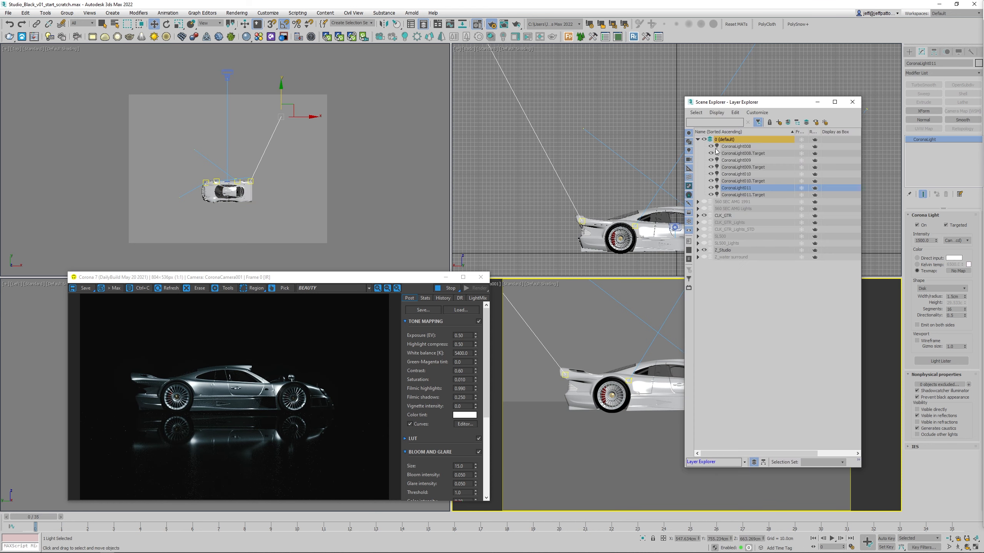
{"action": "left_click", "coordinate": [711, 188]}
{"action": "left_click", "coordinate": [711, 175]}
{"action": "left_click", "coordinate": [710, 160]}
{"action": "left_click", "coordinate": [711, 147]}
{"action": "left_click", "coordinate": [710, 146]}
{"action": "left_click", "coordinate": [710, 161]}
{"action": "left_click", "coordinate": [710, 175]}
{"action": "left_click", "coordinate": [710, 188]}
{"action": "left_click", "coordinate": [852, 101]}
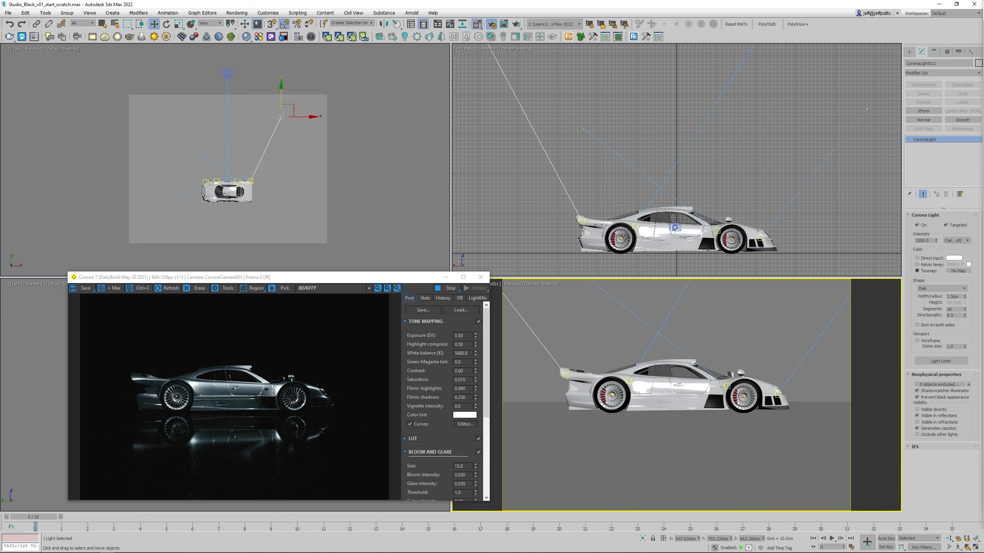
Step: Clone the tail light and place the new copy's highlight on the roof of the car
{"action": "key", "text": "ctrl+v"}
{"action": "key", "text": "Return"}
{"action": "key", "text": "ctrl+h"}
{"action": "mouse_move", "coordinate": [650, 363]}
{"action": "left_mouse_down"}
{"action": "mouse_move", "coordinate": [674, 363]}
{"action": "mouse_move", "coordinate": [652, 363]}
{"action": "mouse_move", "coordinate": [662, 363]}
{"action": "left_mouse_up"}
Step: Set the nose light's intensity to 800 and its directionality to 0.2
{"action": "left_click", "coordinate": [424, 24]}
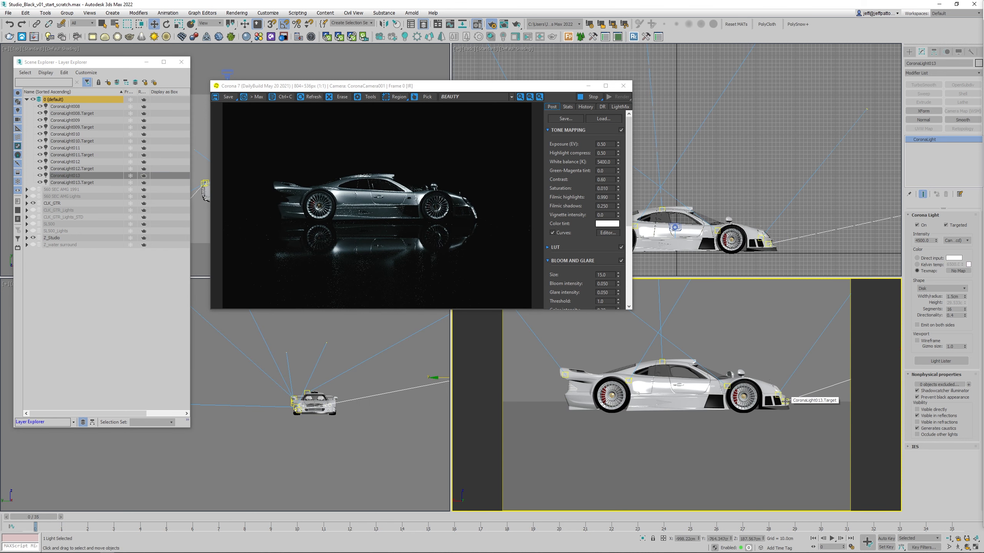
{"action": "double_click", "coordinate": [953, 315]}
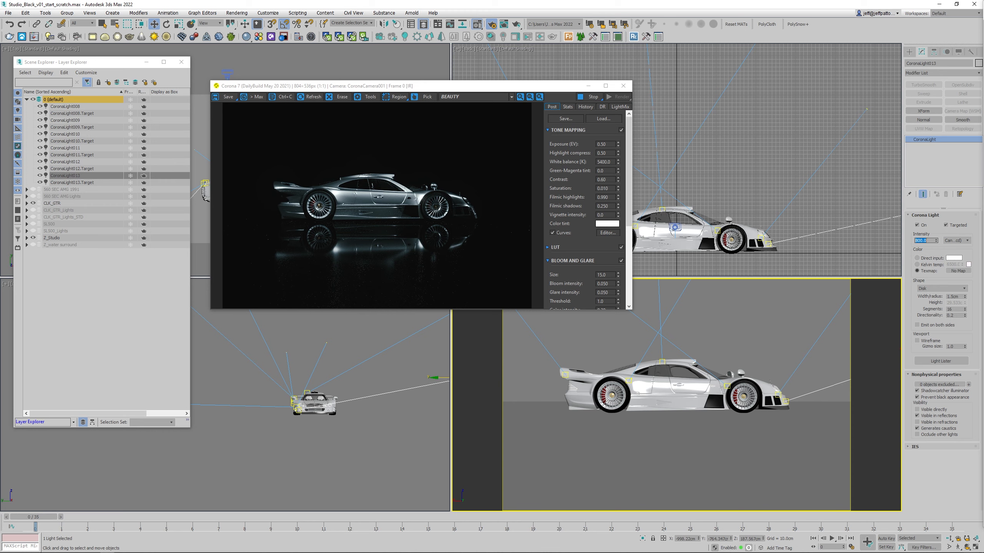
Step: Enable the single-map scene environment in Render Setup, reset the render exposure to 0.0 EV, and clear the viewports of floating windows
{"action": "key", "text": "F10"}
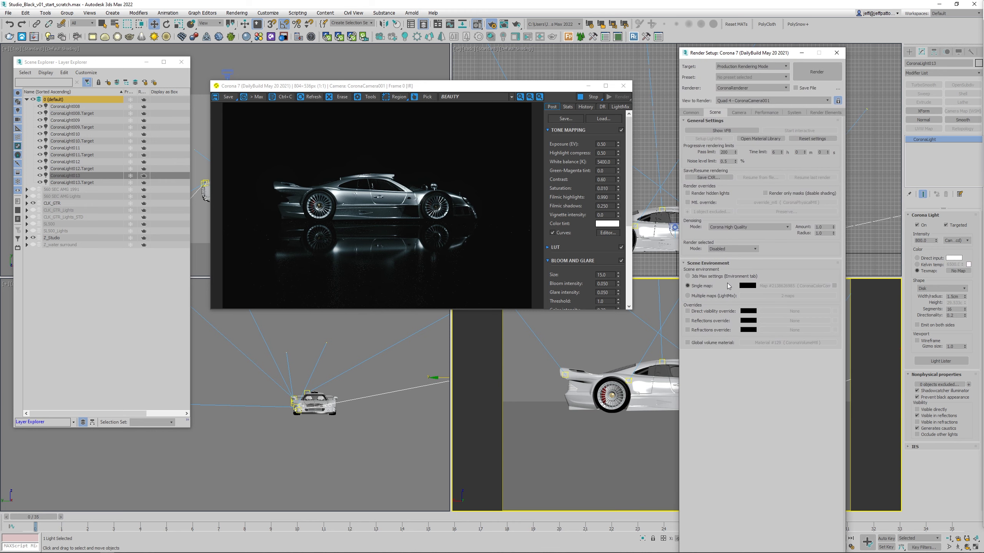
{"action": "left_click", "coordinate": [834, 285]}
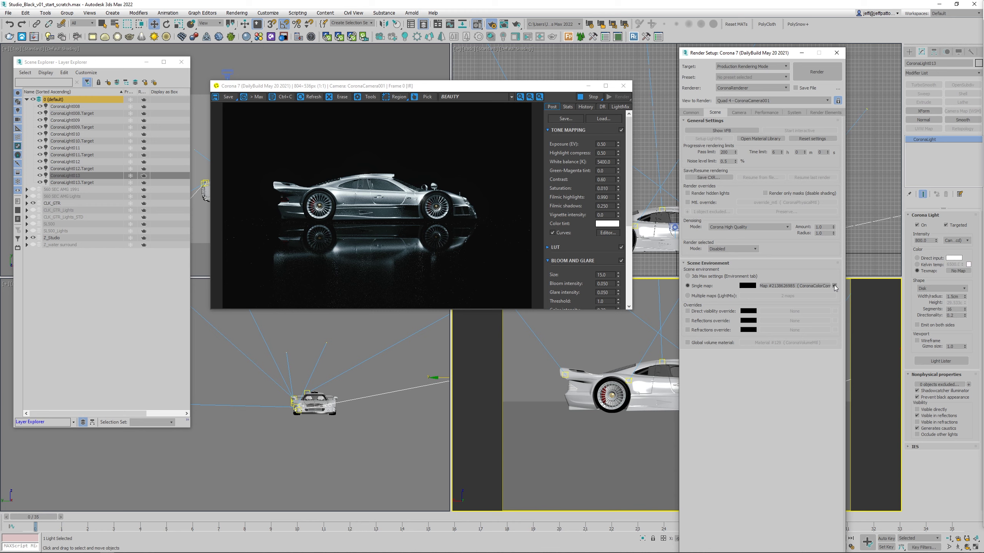
{"action": "right_click", "coordinate": [619, 145]}
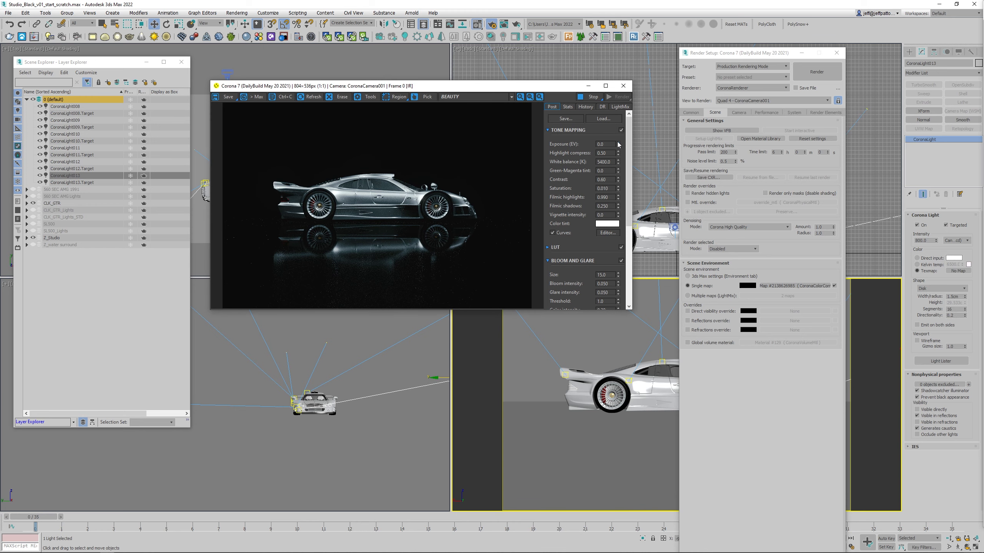
{"action": "left_click_drag", "start_coordinate": [747, 53], "coordinate": [983, 53]}
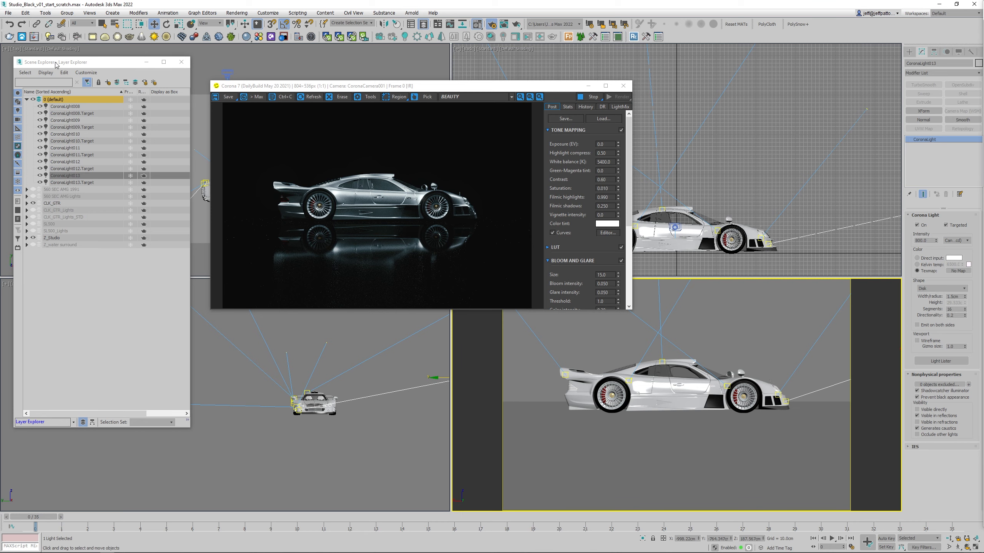
{"action": "left_click_drag", "start_coordinate": [73, 62], "coordinate": [0, 62]}
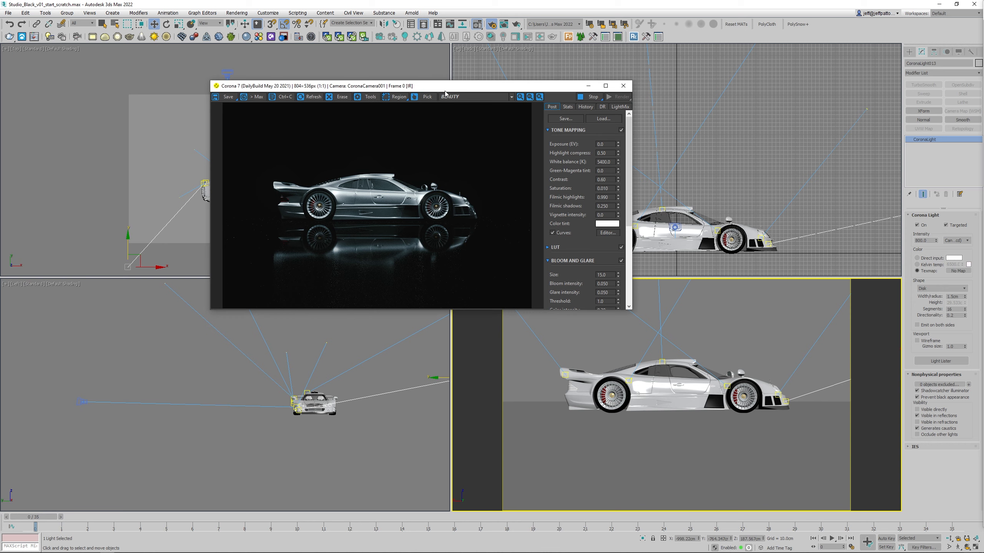
{"action": "left_click_drag", "start_coordinate": [448, 90], "coordinate": [300, 130]}
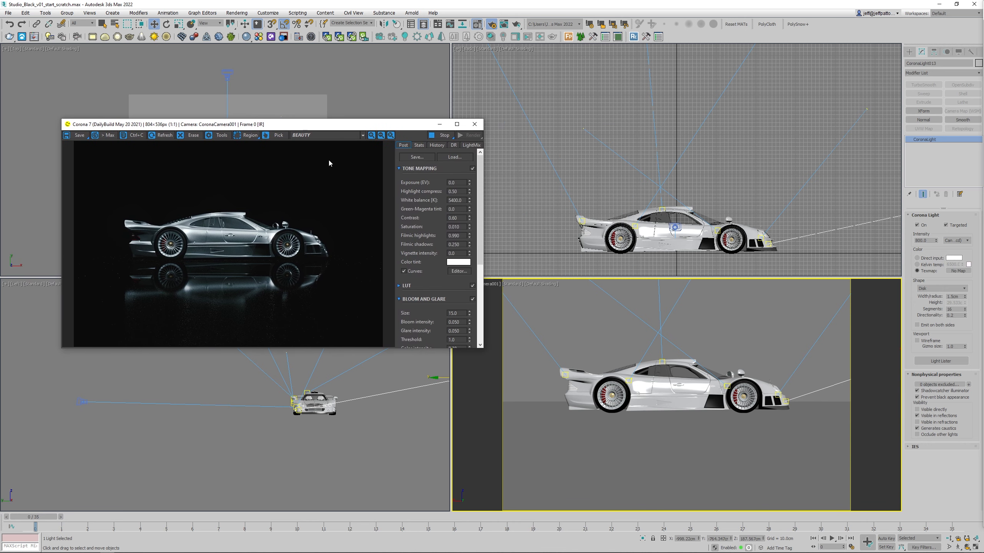
Step: Switch the camera viewport to a free perspective and frame a raised front three-quarter view to examine the lighting on the car
{"action": "left_click", "coordinate": [597, 325]}
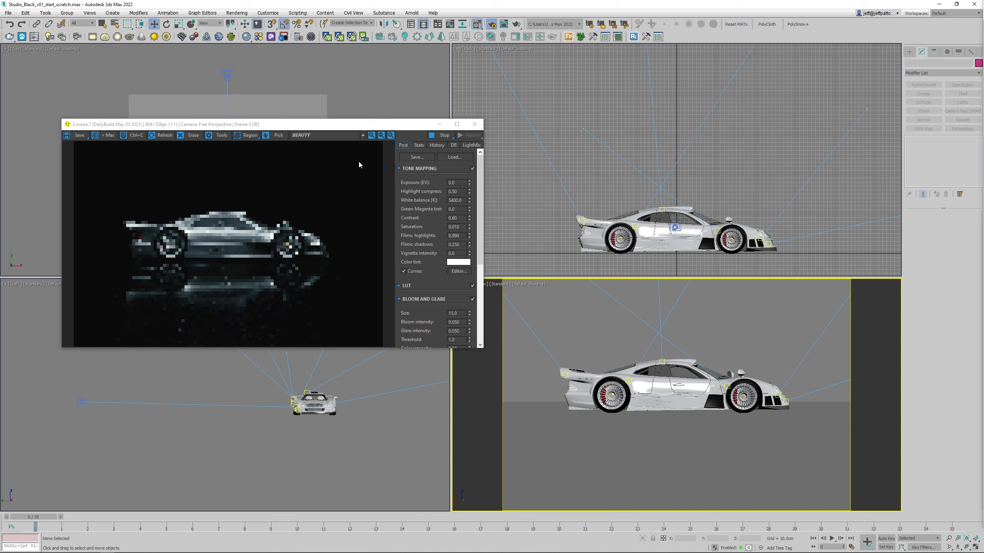
{"action": "key", "text": "p"}
{"action": "left_click_drag", "start_coordinate": [373, 128], "coordinate": [356, 155]}
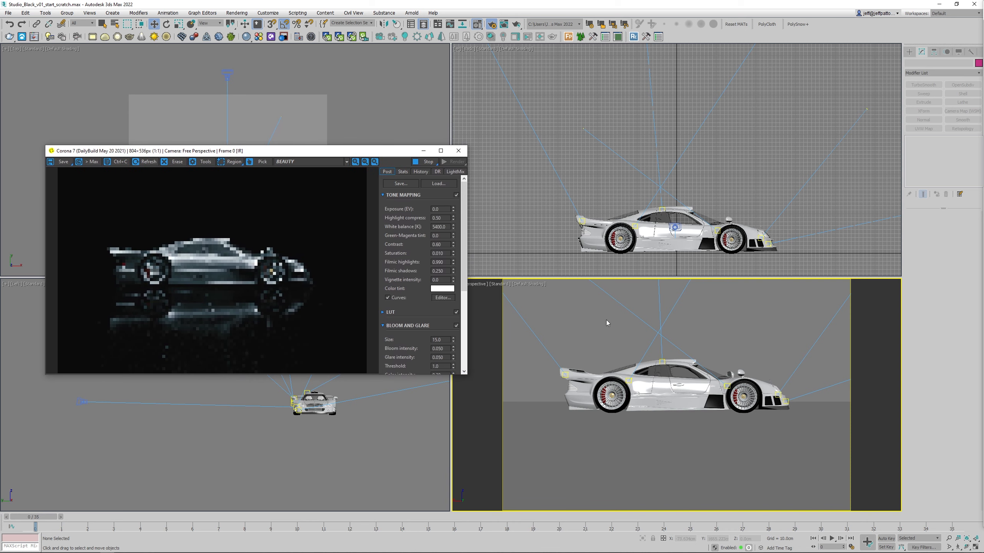
{"action": "middle_click_drag", "start_coordinate": [775, 354], "coordinate": [705, 354], "text": "alt"}
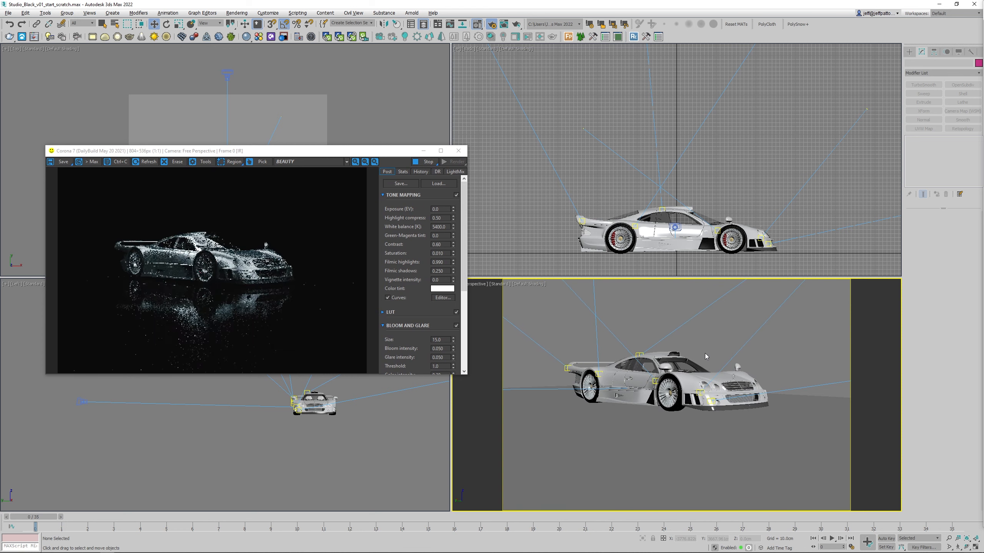
{"action": "left_click", "coordinate": [948, 539]}
{"action": "scroll", "coordinate": [659, 384], "scroll_direction": "up", "scroll_amount": 4}
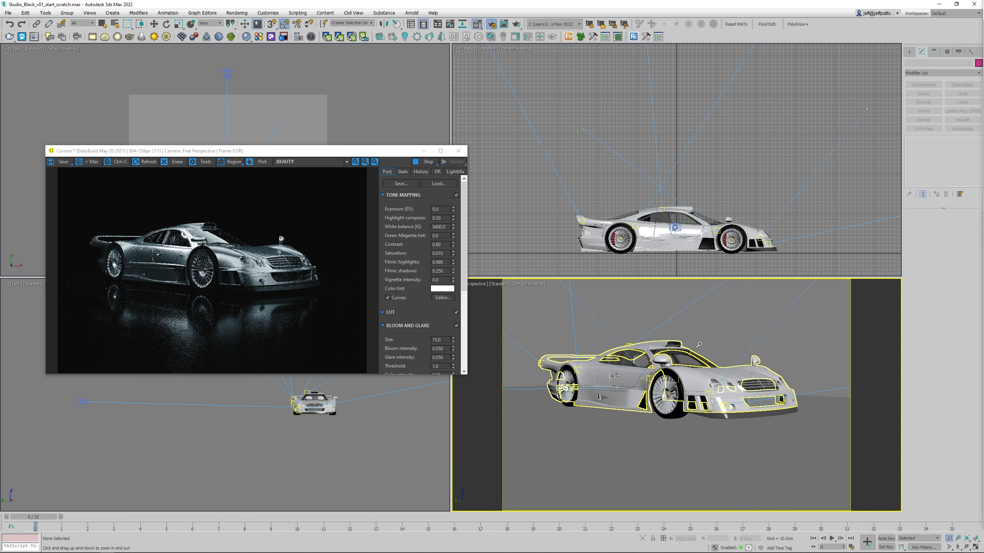
{"action": "left_click", "coordinate": [967, 547]}
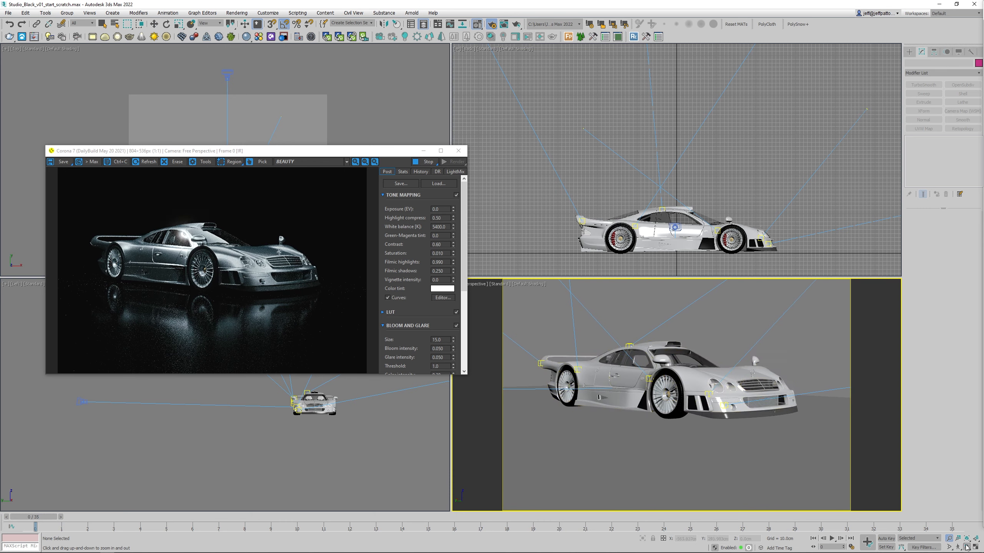
{"action": "left_click_drag", "start_coordinate": [697, 373], "coordinate": [697, 379]}
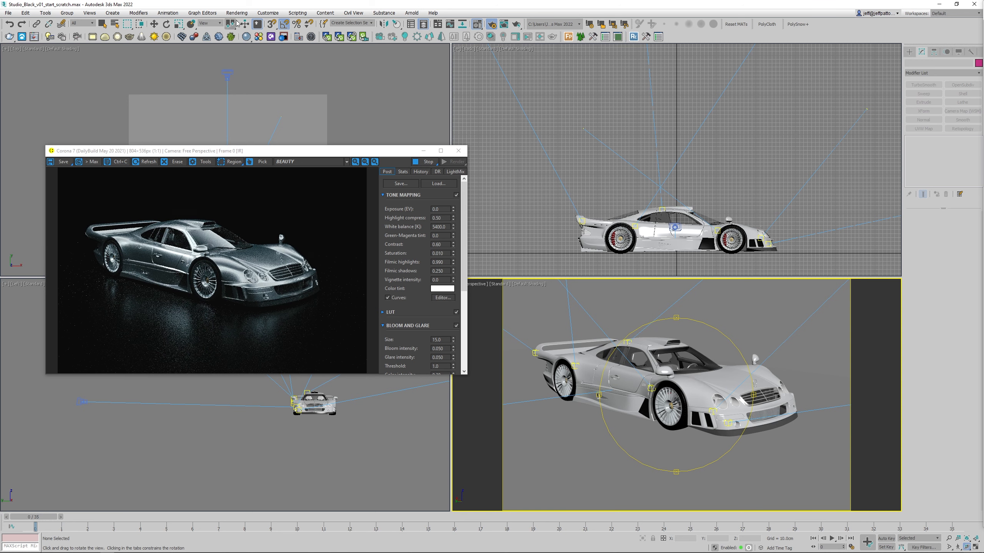
{"action": "left_click", "coordinate": [154, 24]}
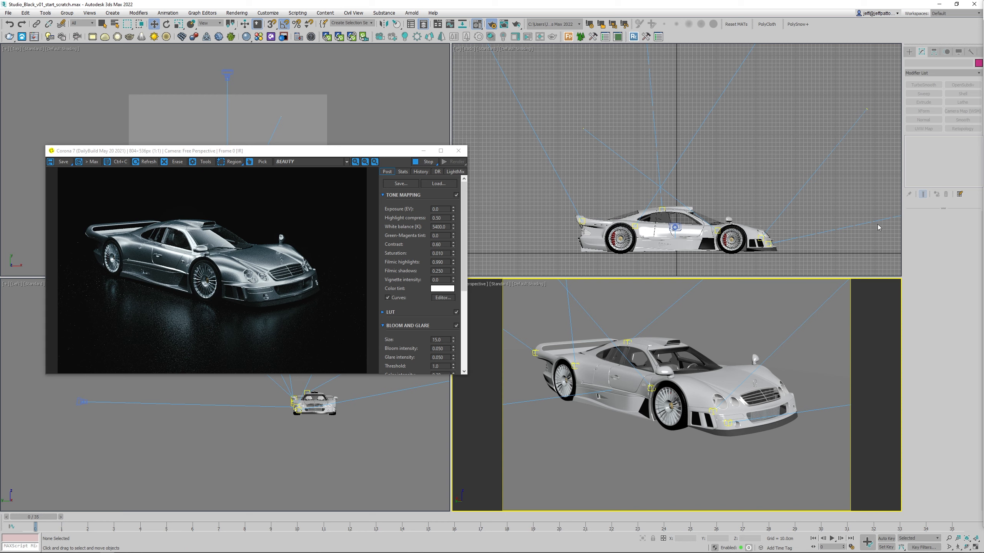
Step: Assign the Paint_red+blk material to the car body and deselect it
{"action": "left_click", "coordinate": [716, 373]}
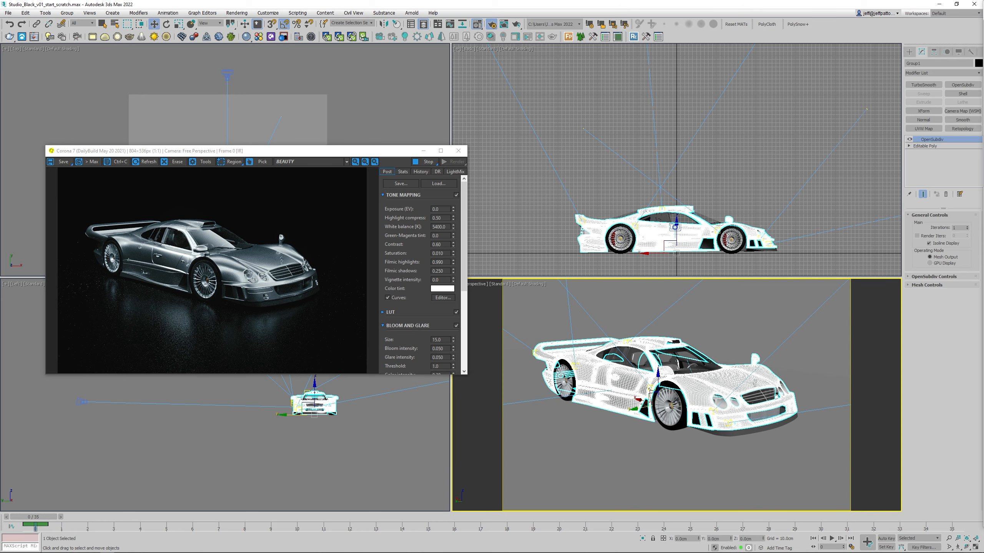
{"action": "key", "text": "m"}
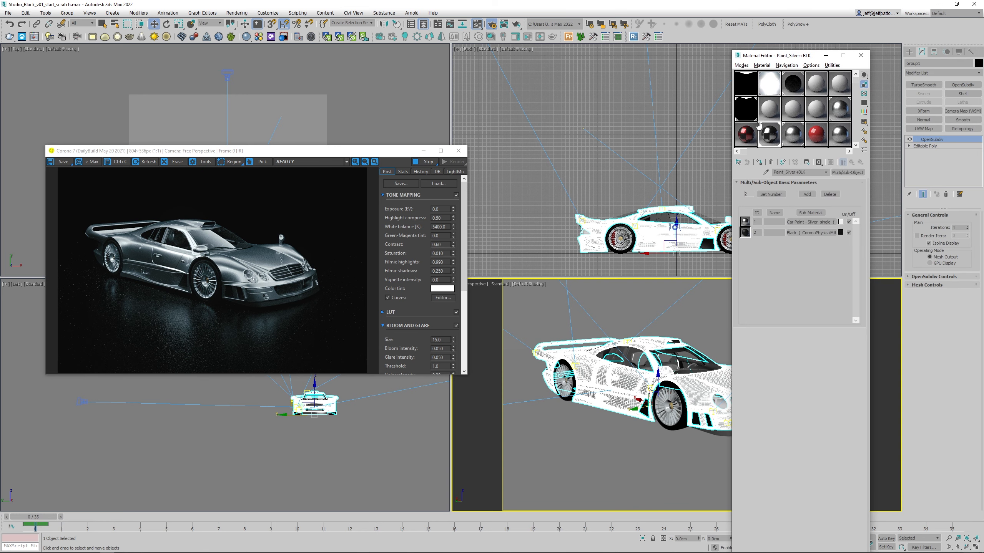
{"action": "left_click", "coordinate": [745, 136]}
{"action": "left_click", "coordinate": [751, 163]}
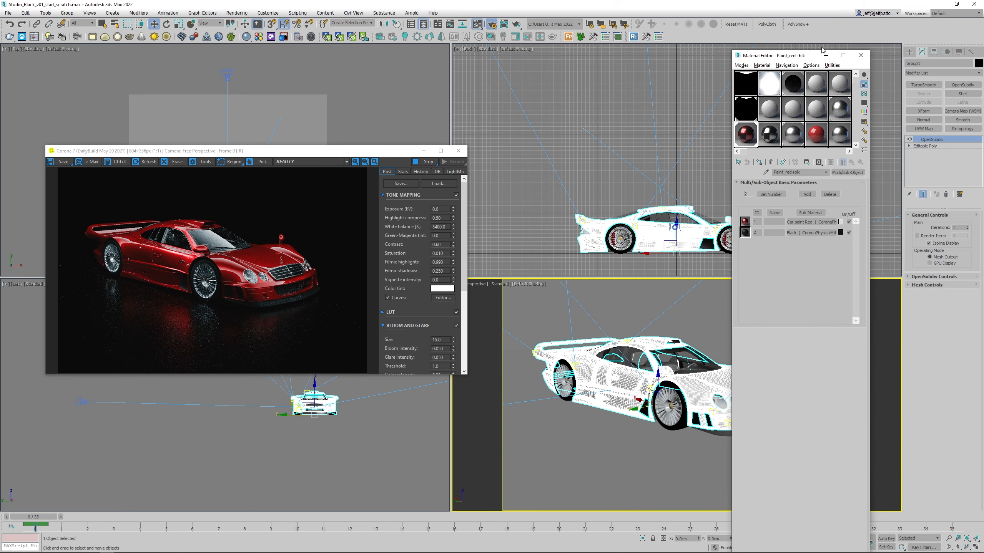
{"action": "left_click", "coordinate": [860, 55]}
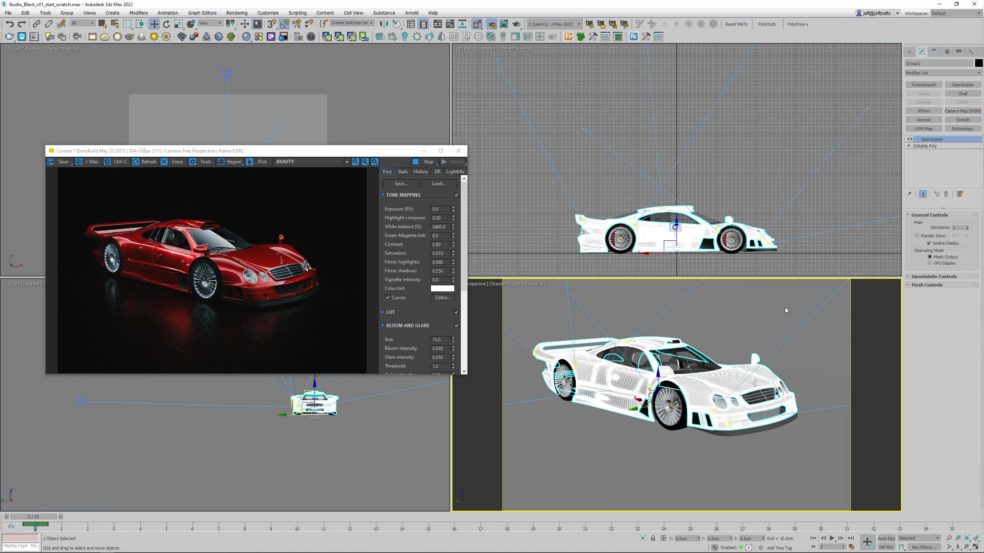
{"action": "left_click", "coordinate": [647, 301]}
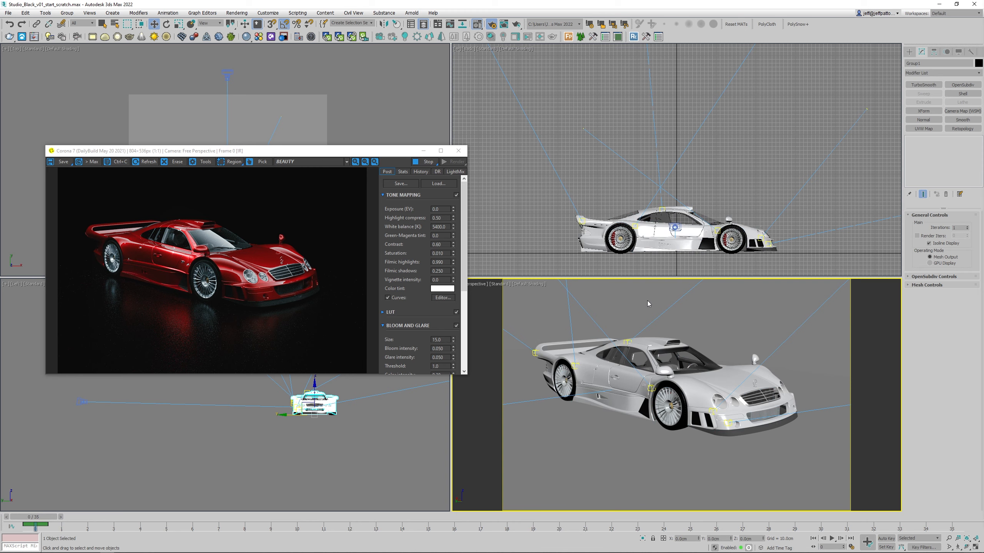
Step: Return to the CoronaCamera001 view, select the shadow ground plane, and open its MatteGround material
{"action": "key", "text": "c"}
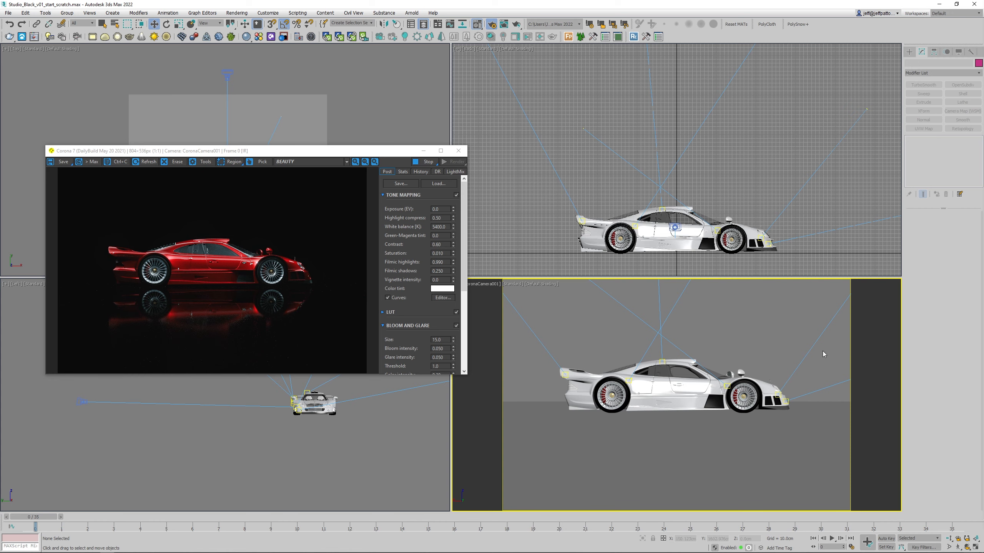
{"action": "left_click", "coordinate": [795, 434]}
{"action": "left_click_drag", "start_coordinate": [983, 46], "coordinate": [534, 60]}
{"action": "left_click", "coordinate": [527, 85]}
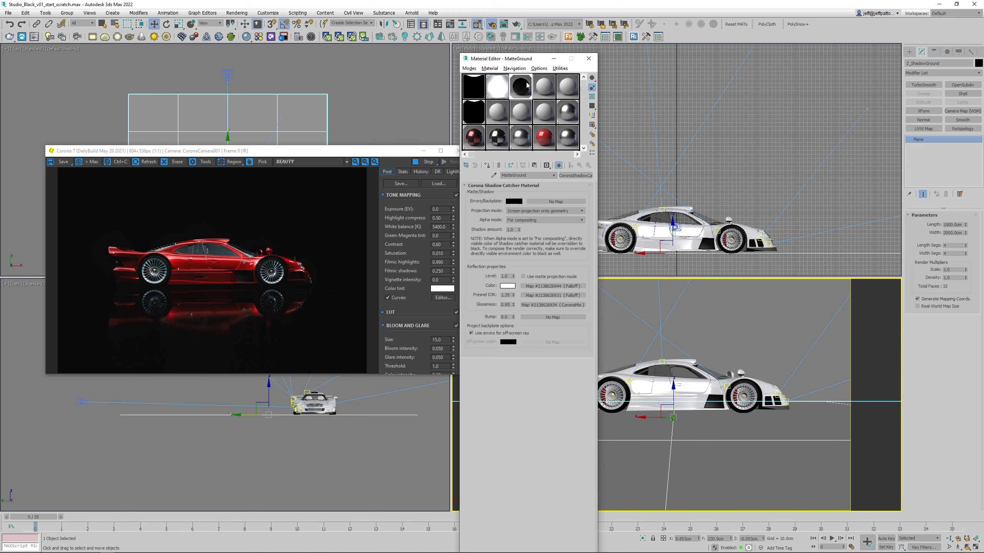
{"action": "left_click_drag", "start_coordinate": [398, 154], "coordinate": [375, 75]}
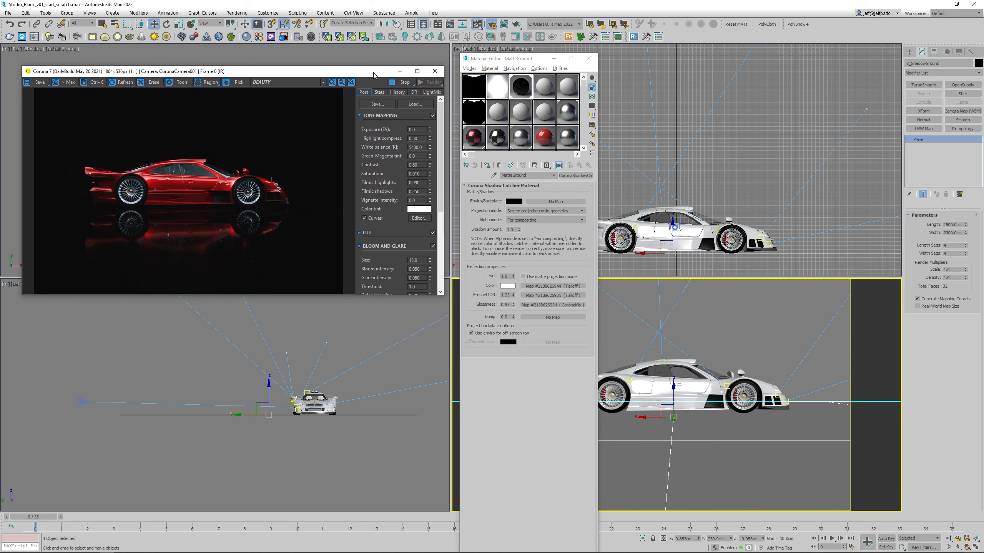
{"action": "left_click", "coordinate": [520, 84]}
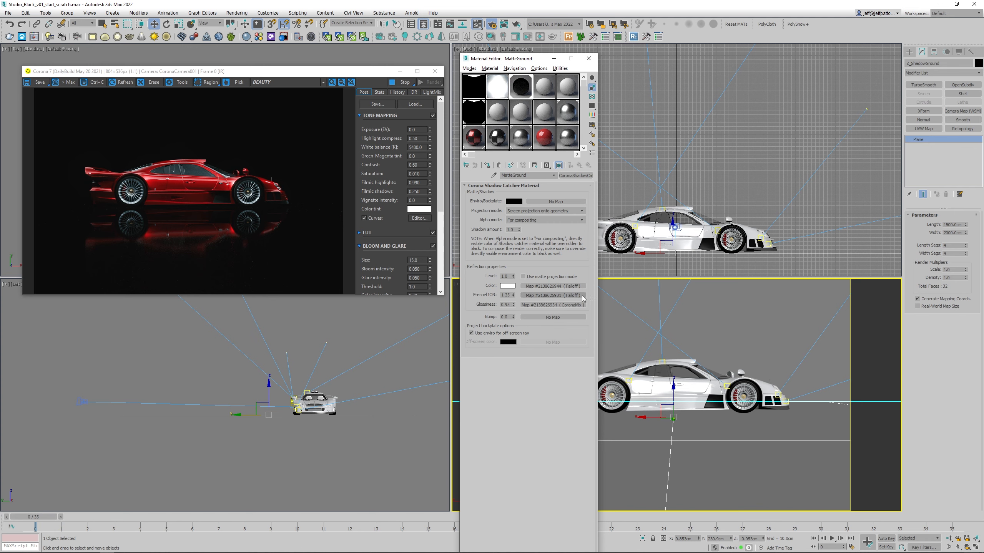
Step: In the ground's reflection color Falloff map, raise the mix curve's end point to 1 and pull its handle down
{"action": "left_click", "coordinate": [580, 286]}
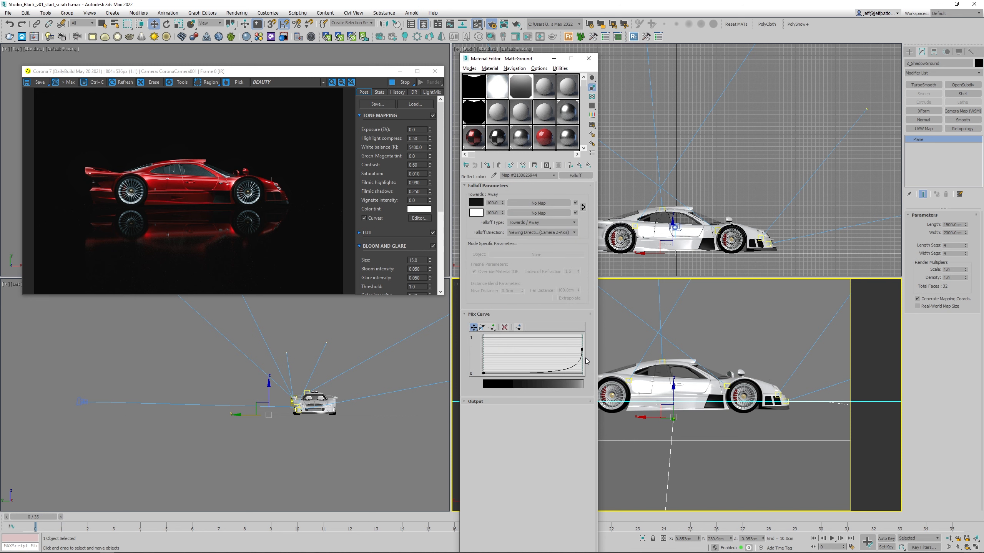
{"action": "left_click_drag", "start_coordinate": [581, 350], "coordinate": [582, 337]}
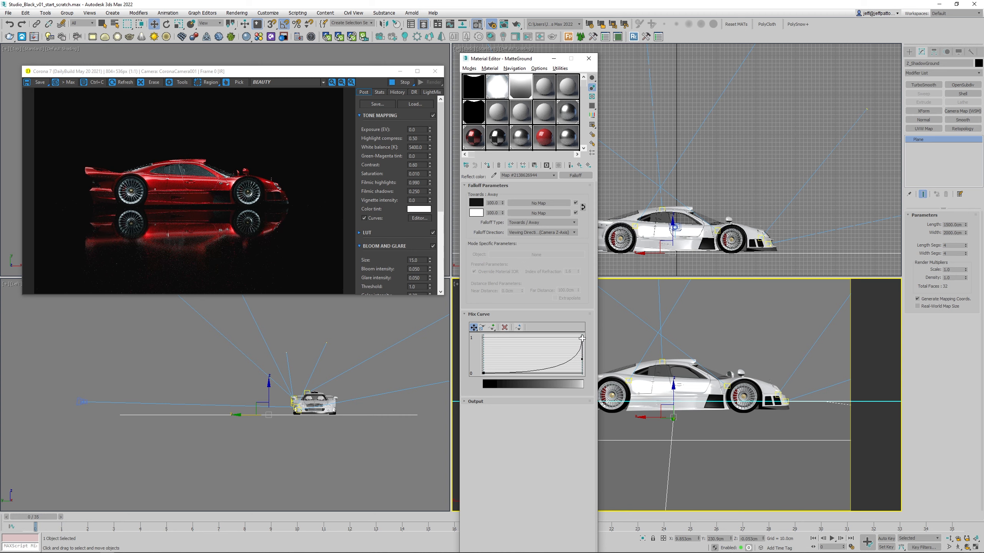
{"action": "left_click_drag", "start_coordinate": [582, 337], "coordinate": [582, 360]}
{"action": "left_click", "coordinate": [580, 166]}
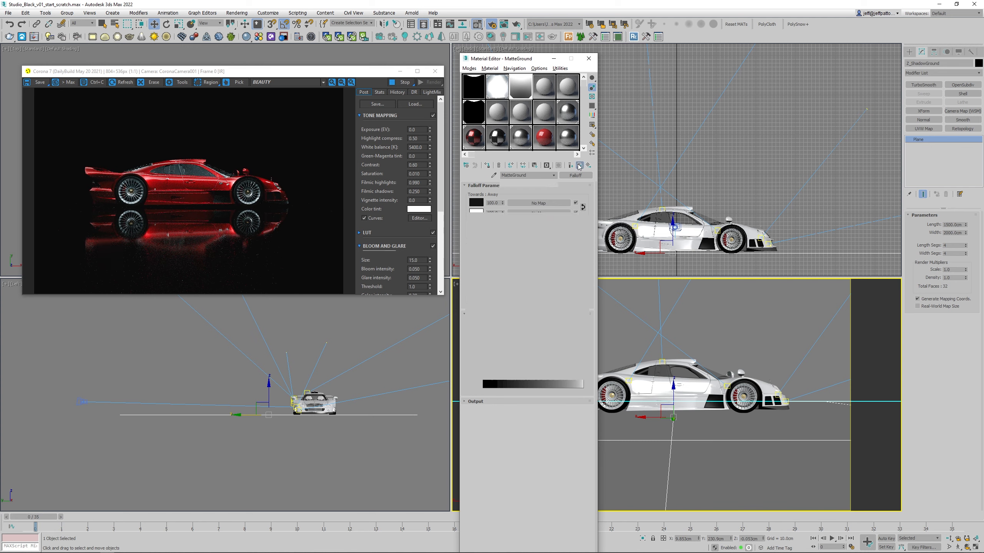
Step: Reshape the start of the mix curve in the ground's Fresnel IOR Falloff map into a steep initial drop
{"action": "left_click", "coordinate": [557, 295]}
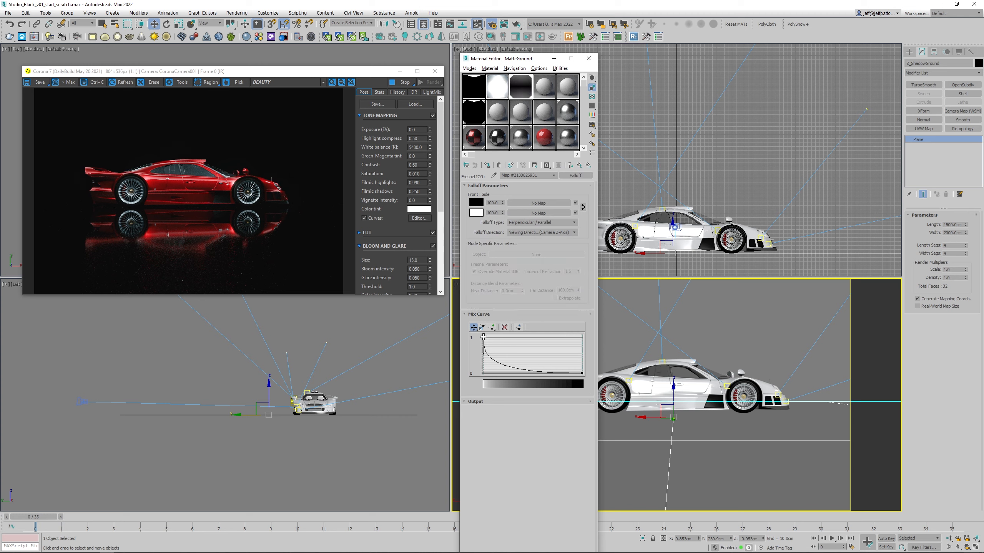
{"action": "left_click_drag", "start_coordinate": [484, 337], "coordinate": [520, 345]}
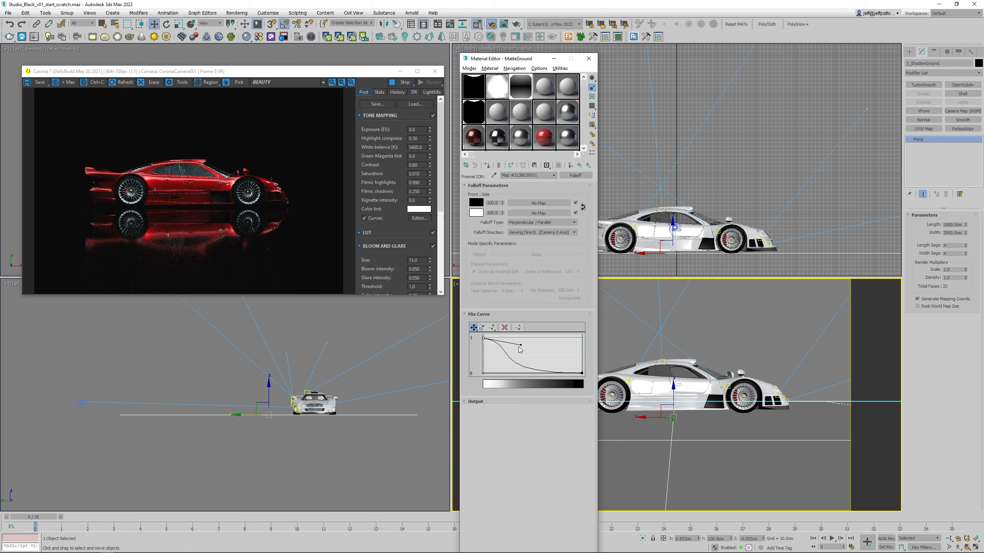
{"action": "left_click_drag", "start_coordinate": [521, 344], "coordinate": [480, 384]}
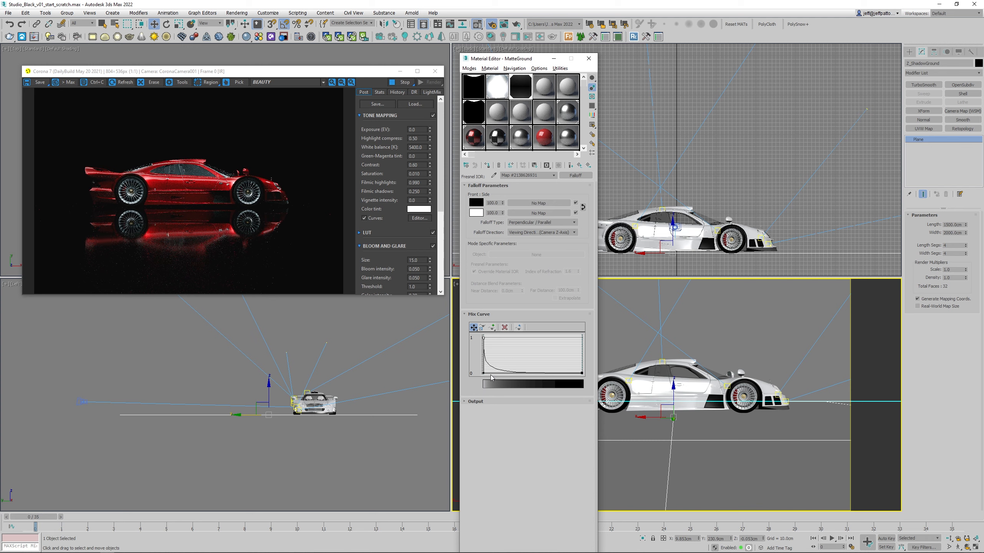
{"action": "left_click_drag", "start_coordinate": [484, 374], "coordinate": [484, 369]}
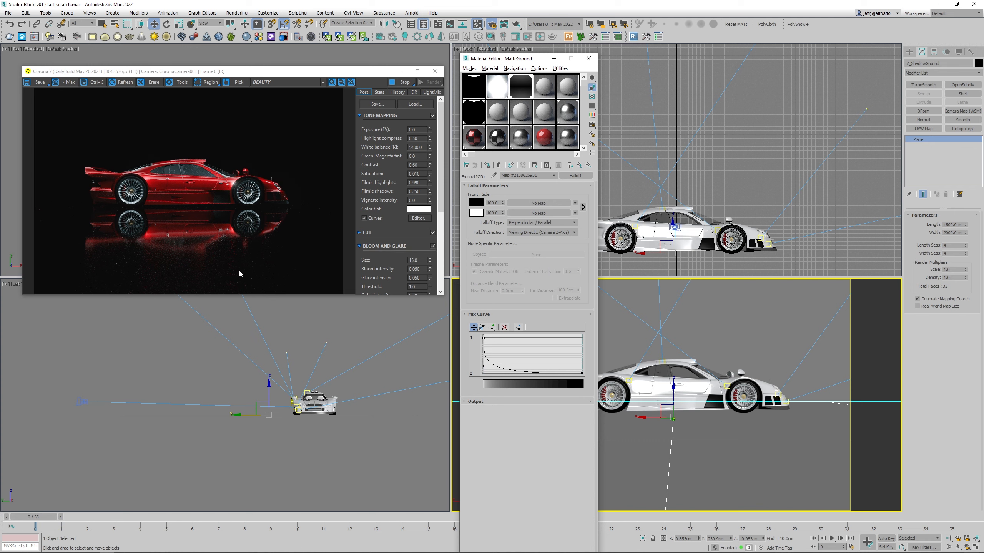
{"action": "left_click", "coordinate": [581, 166]}
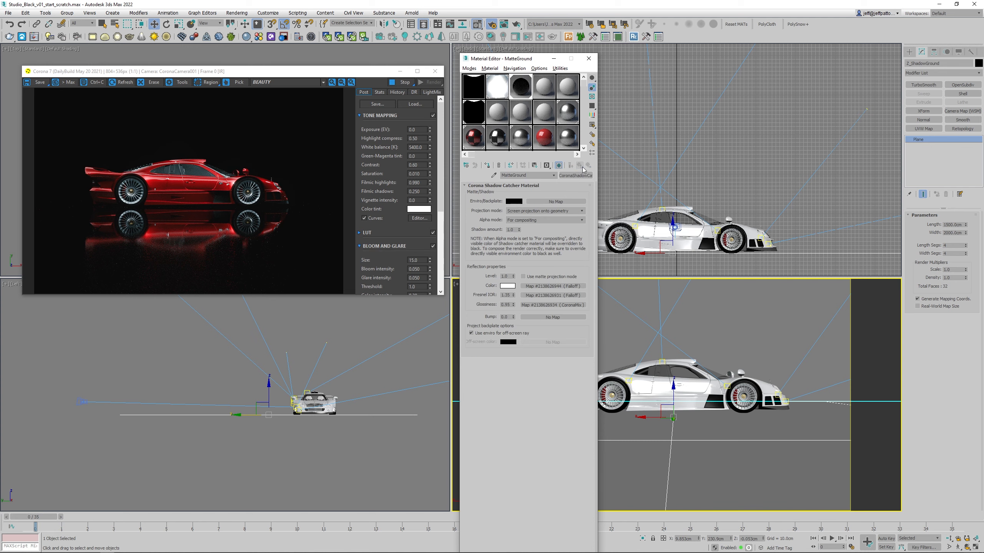
Step: Set the top layer contrast of the ground's reflection glossiness mix map to -0.9
{"action": "left_click", "coordinate": [566, 305]}
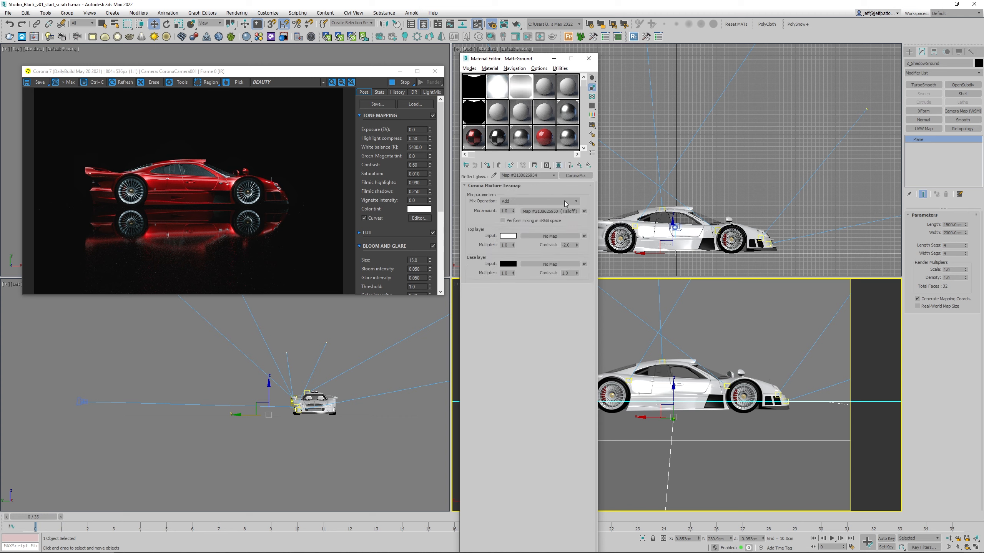
{"action": "right_click", "coordinate": [576, 246]}
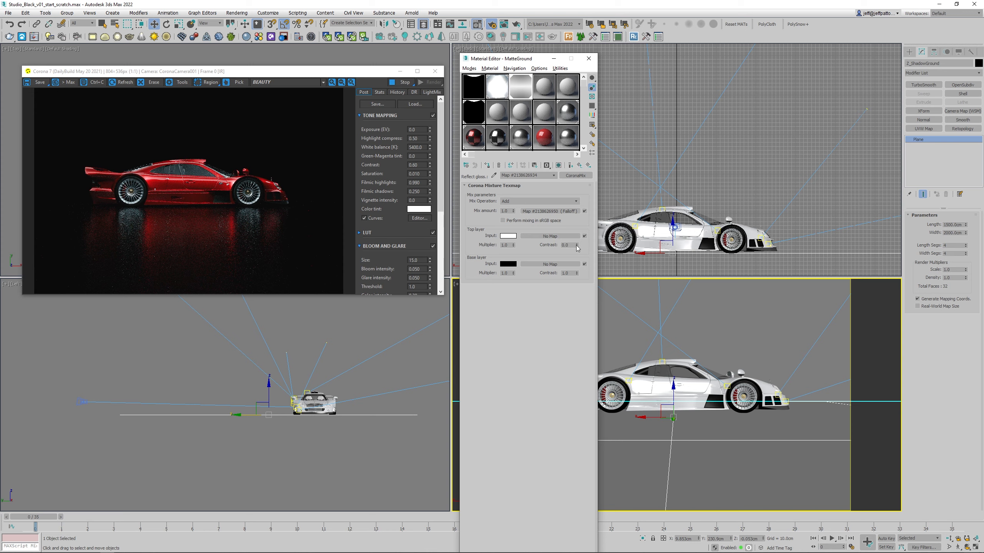
{"action": "left_click_drag", "start_coordinate": [577, 244], "coordinate": [580, 282]}
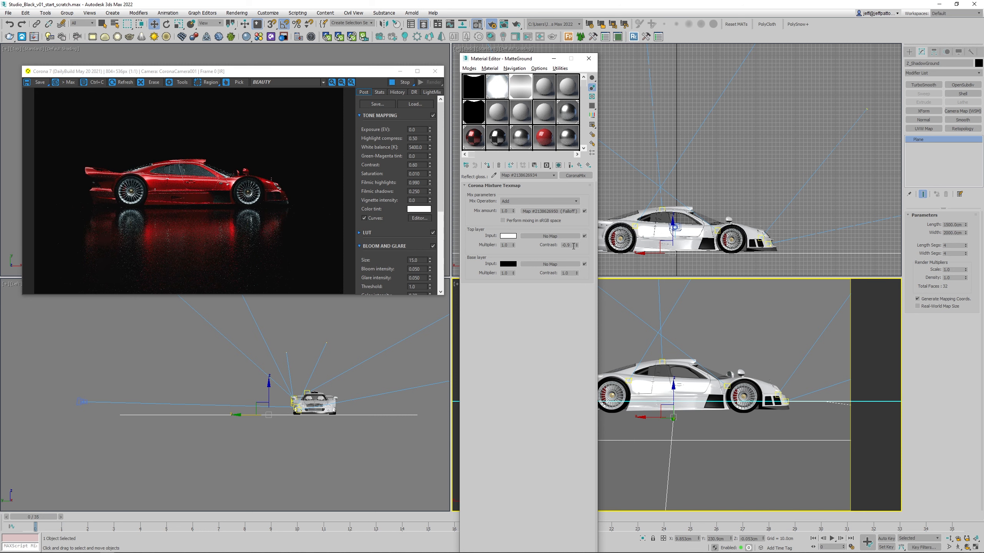
Step: Lower the top layer contrast of the ground's reflection glossiness mix map through -1.5 to -2
{"action": "left_click_drag", "start_coordinate": [575, 246], "coordinate": [558, 247]}
{"action": "type", "text": "-1.5"}
{"action": "key", "text": "Return"}
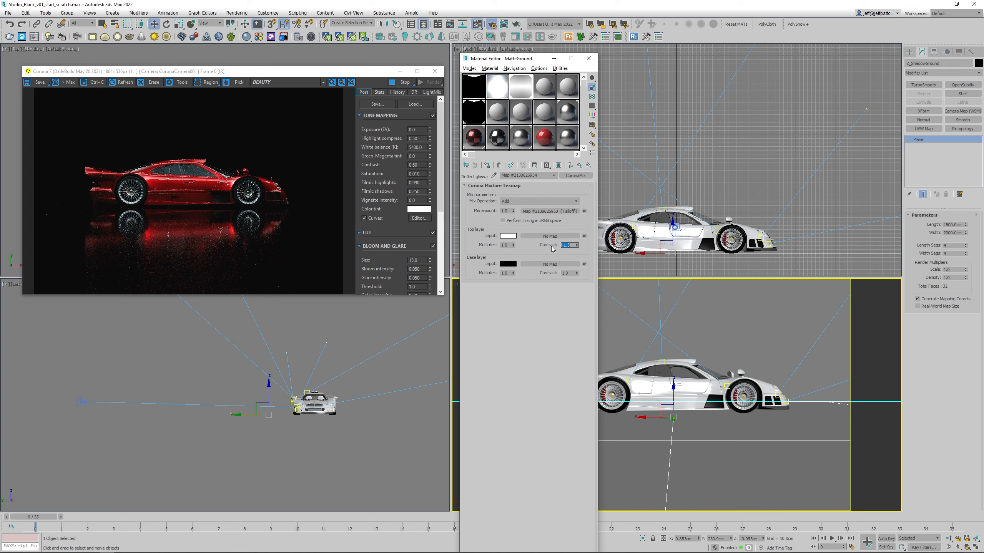
{"action": "type", "text": "-2"}
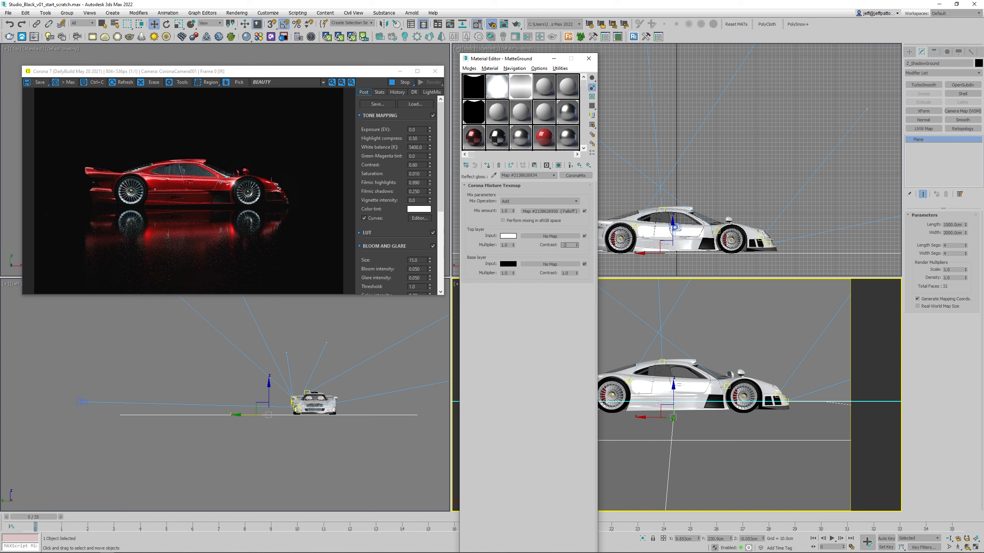
{"action": "key", "text": "Return"}
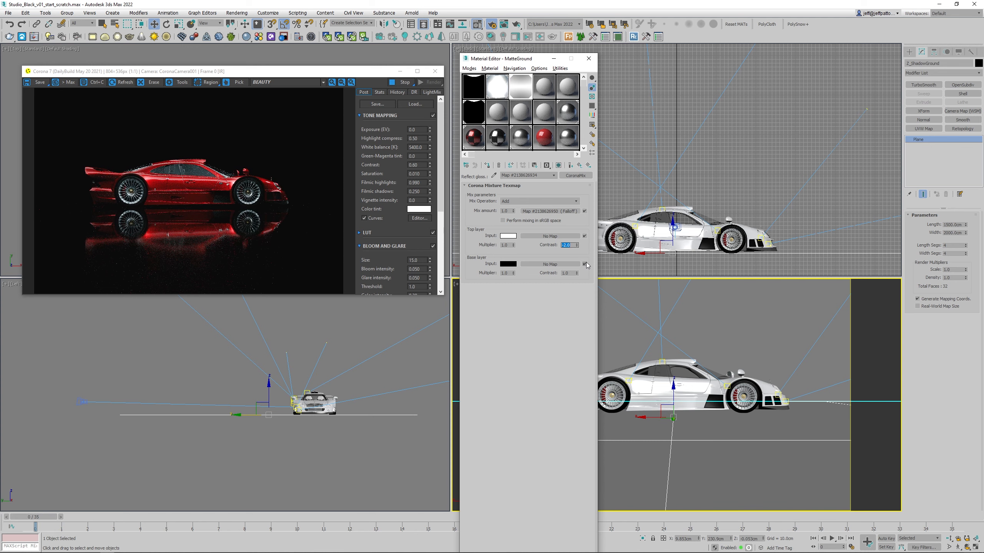
Step: Try top layer contrasts of -2.5 and -2.25 in the ground's glossiness mix map and return the value to -2
{"action": "type", "text": "-2.5"}
{"action": "key", "text": "Return"}
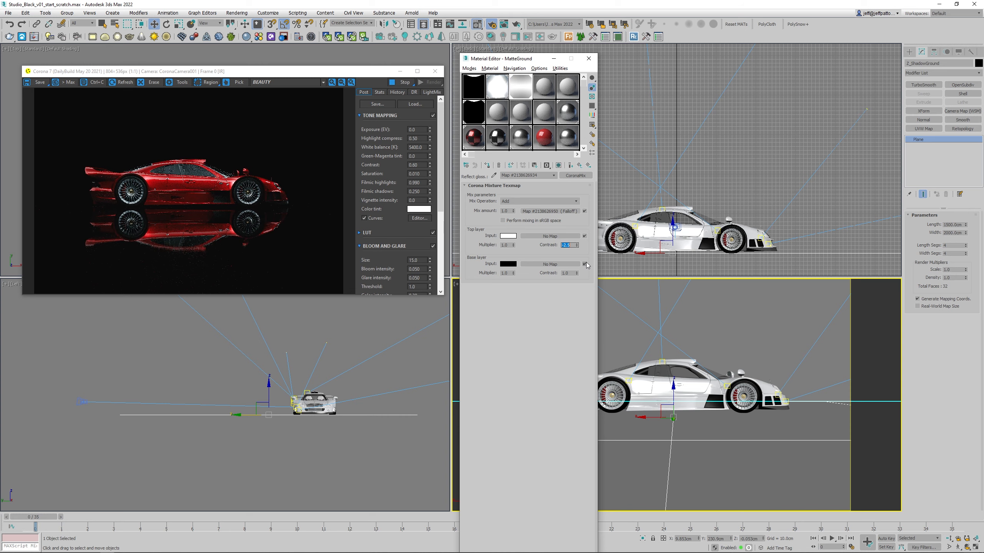
{"action": "type", "text": "-"}
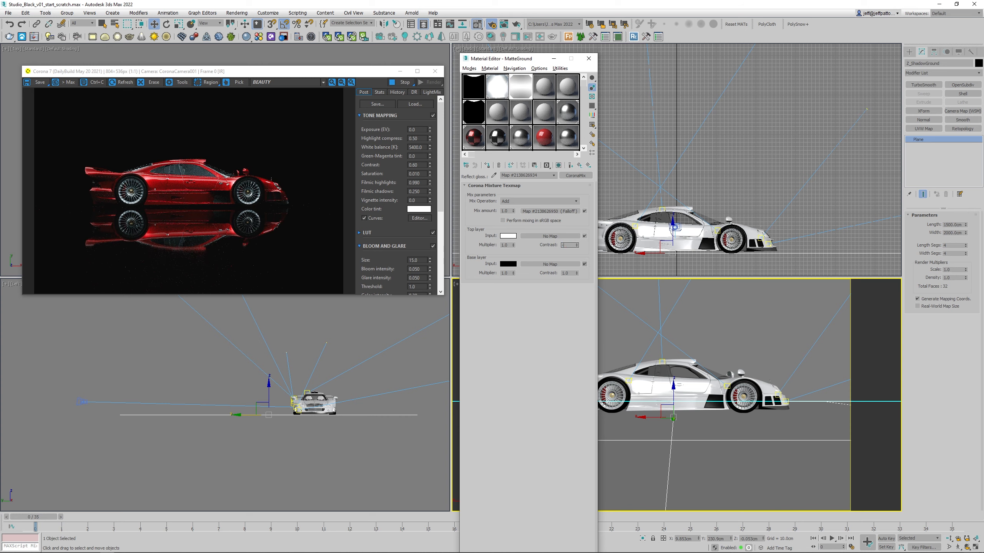
{"action": "type", "text": "2.25"}
{"action": "key", "text": "Return"}
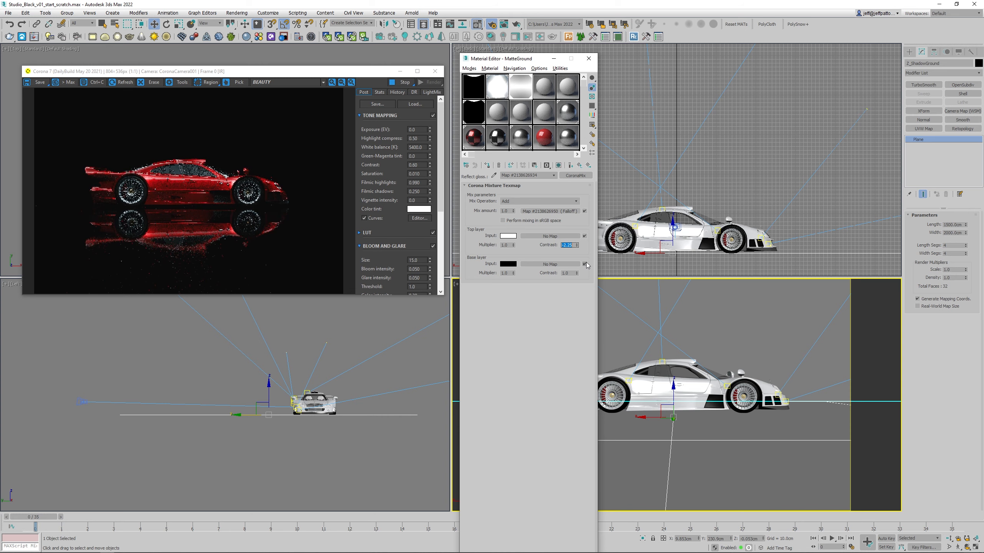
{"action": "type", "text": "-2"}
{"action": "key", "text": "Return"}
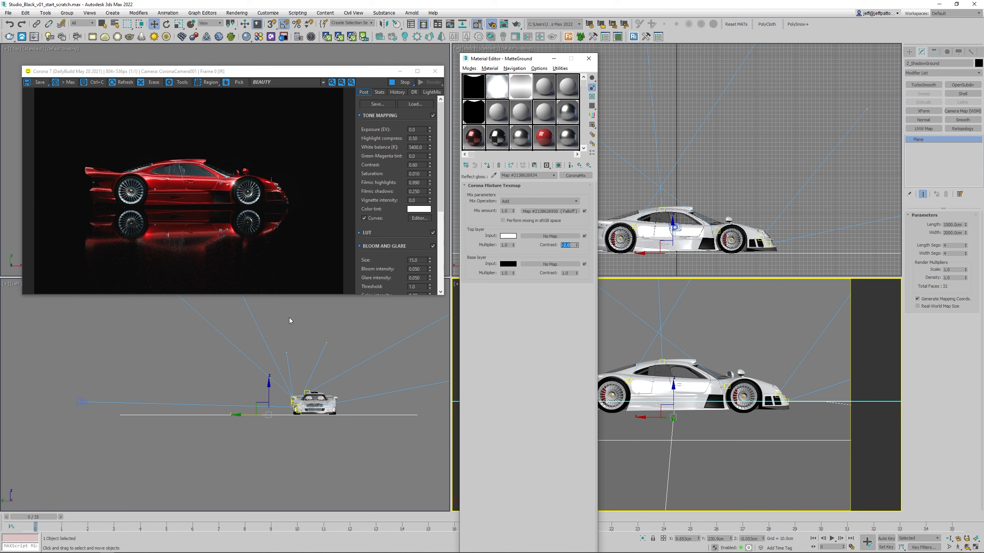
{"action": "left_click_drag", "start_coordinate": [296, 73], "coordinate": [295, 70]}
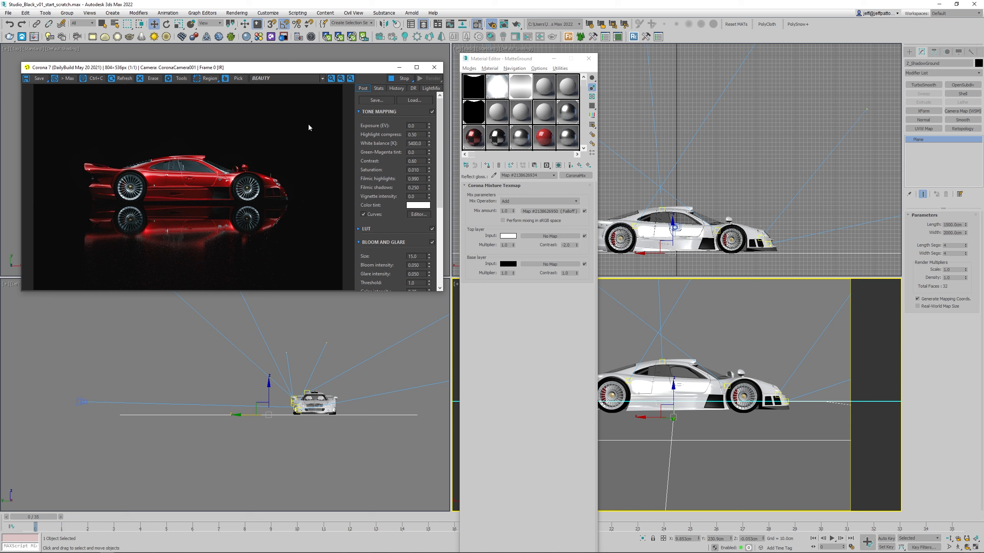
{"action": "left_click_drag", "start_coordinate": [325, 71], "coordinate": [321, 70]}
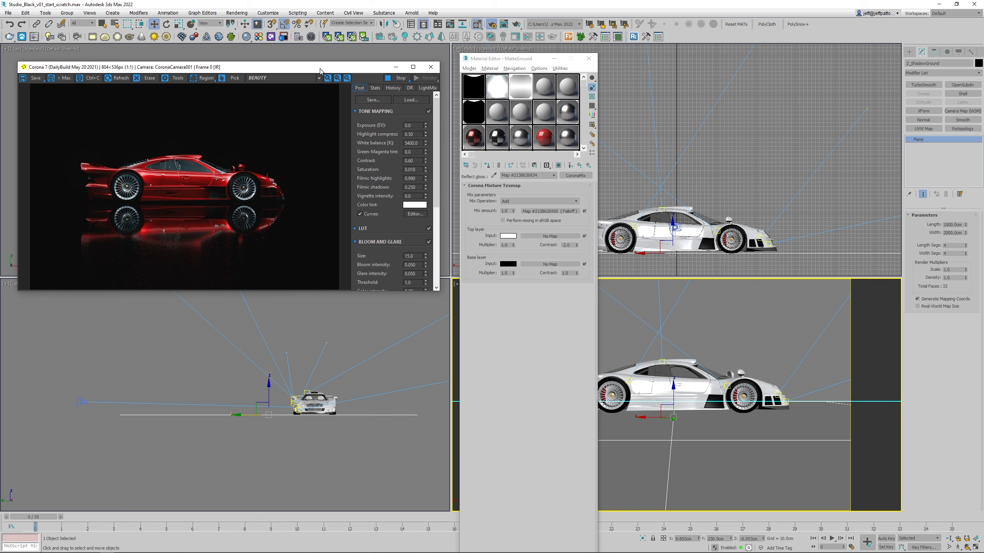